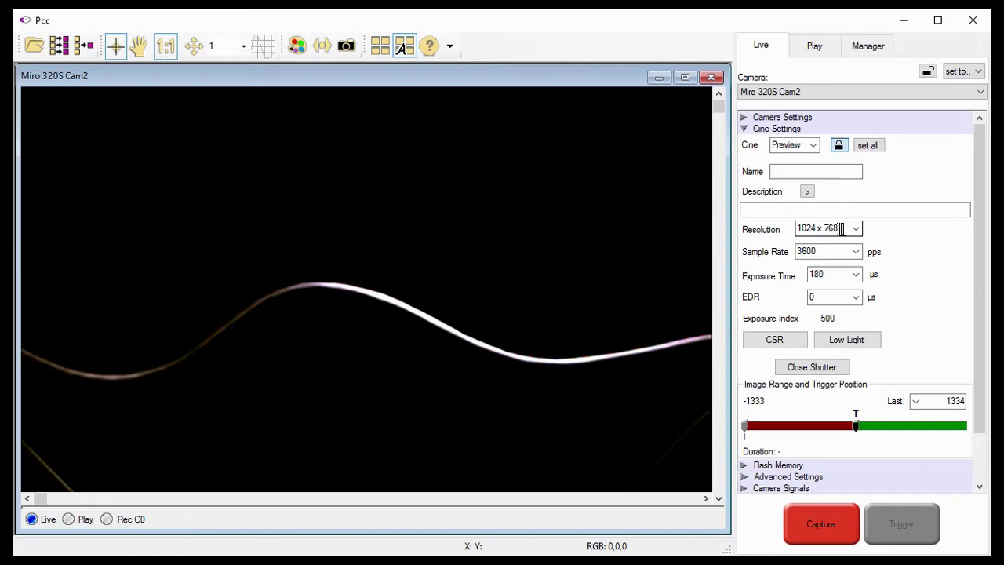
- Configure Cine Settings: 768 x 480 resolution, 7300 pps, 130 µs exposure, last frame 2845
click(854, 228)
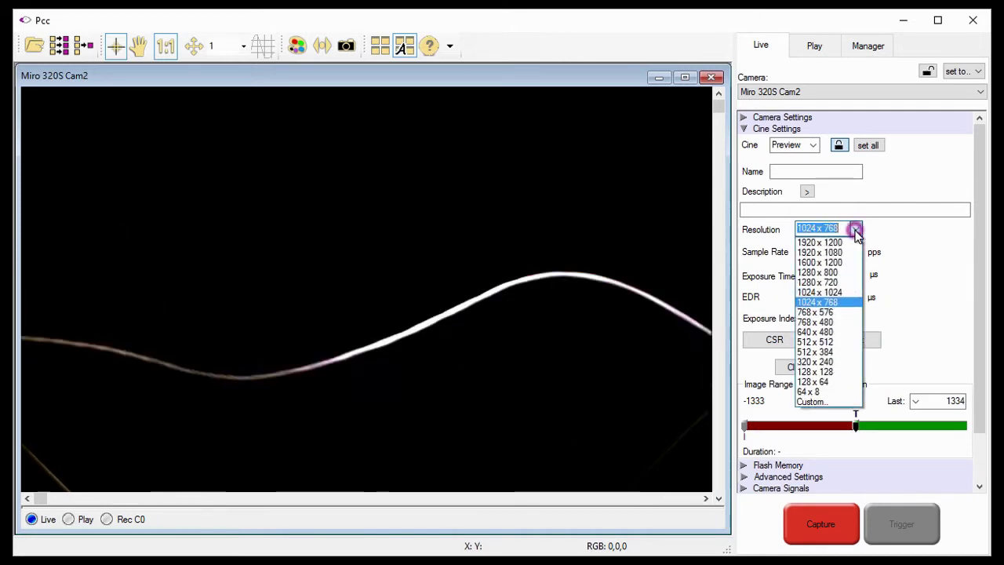
click(833, 323)
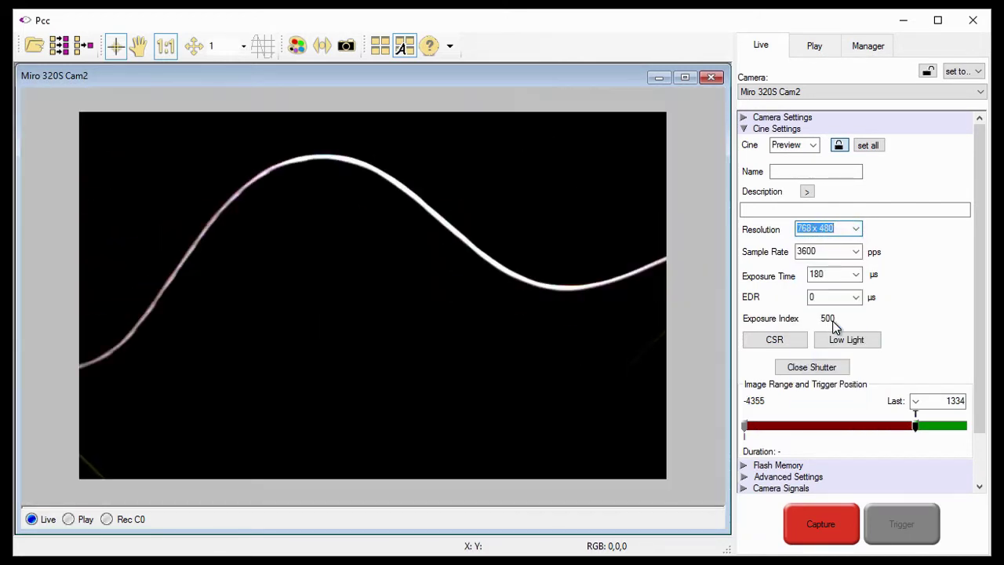
click(856, 251)
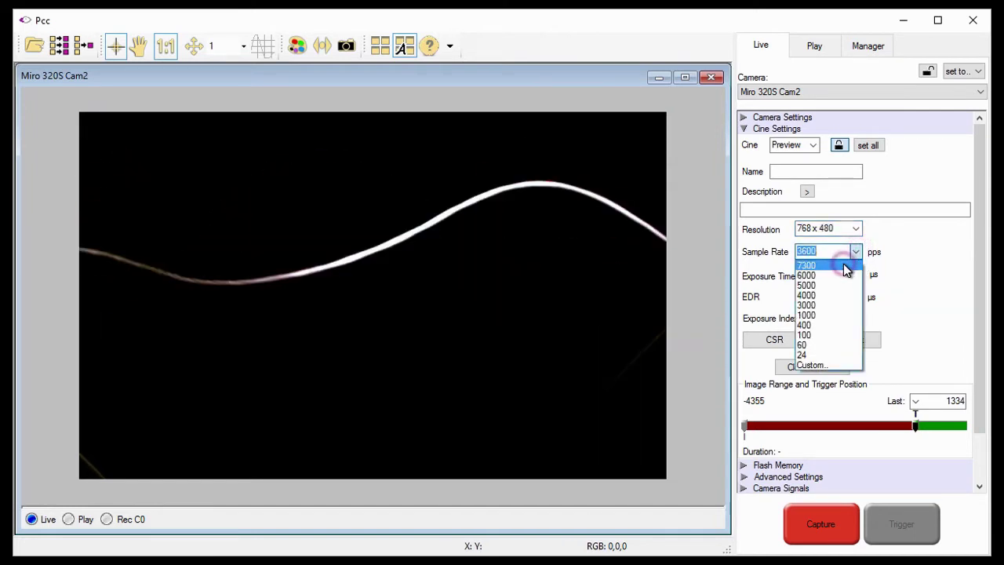
click(844, 266)
click(856, 274)
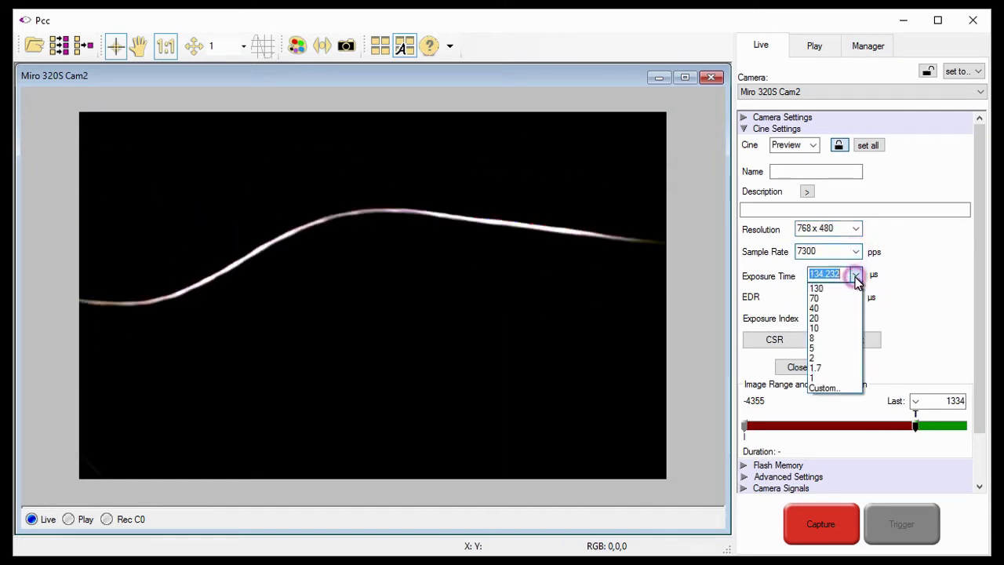
click(836, 289)
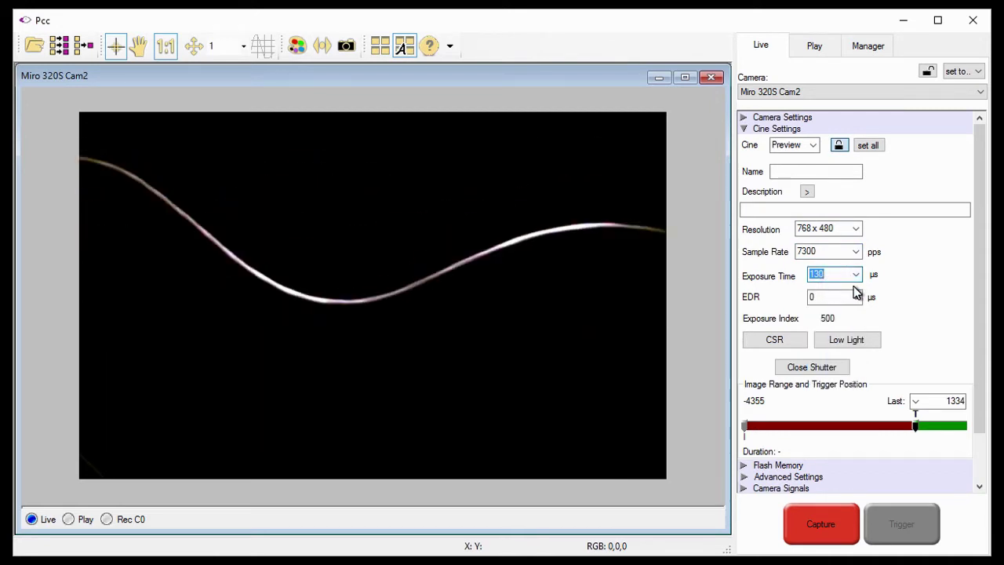
click(915, 400)
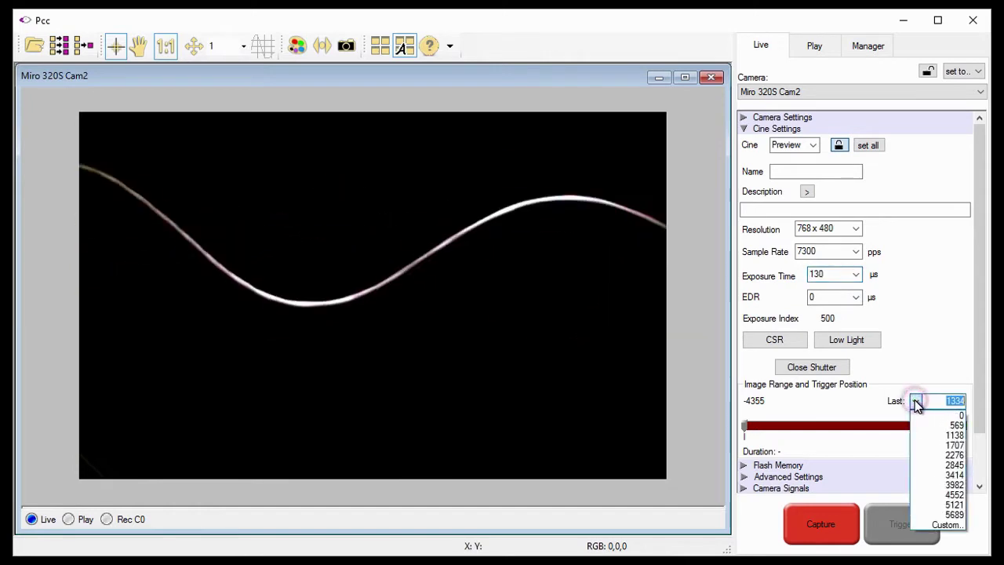
click(956, 465)
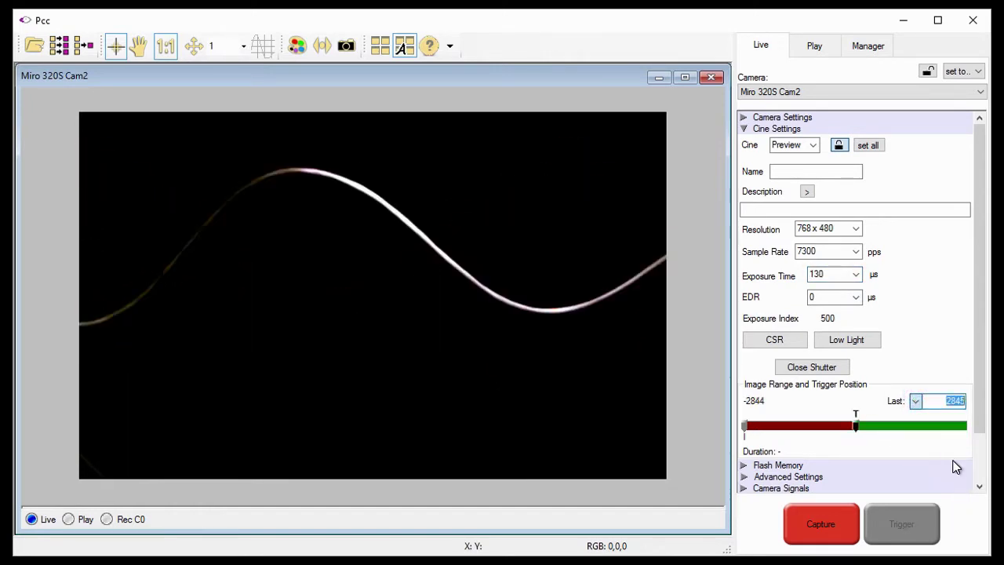
click(903, 444)
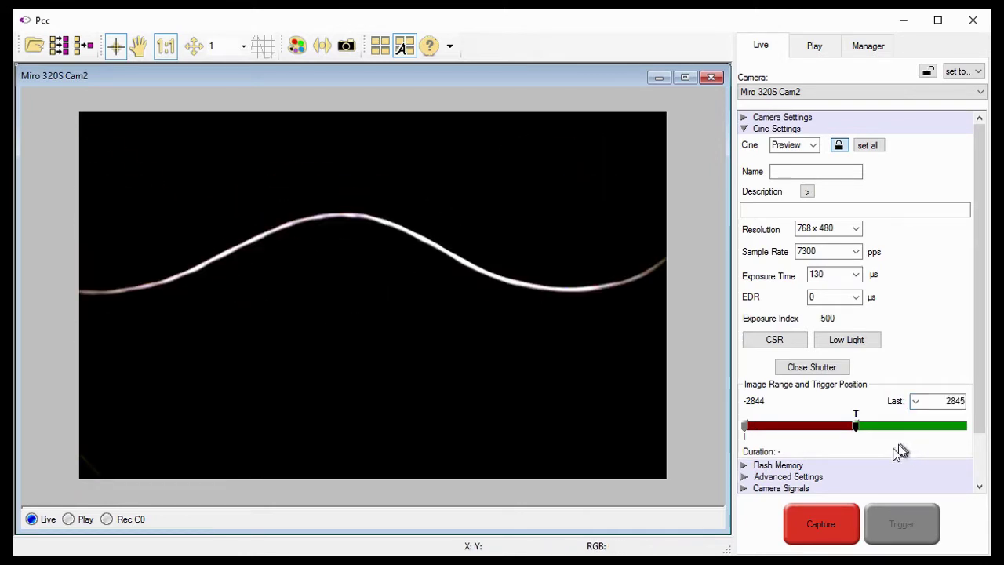
- Start capture and trigger each of the four cine partitions in turn
click(827, 525)
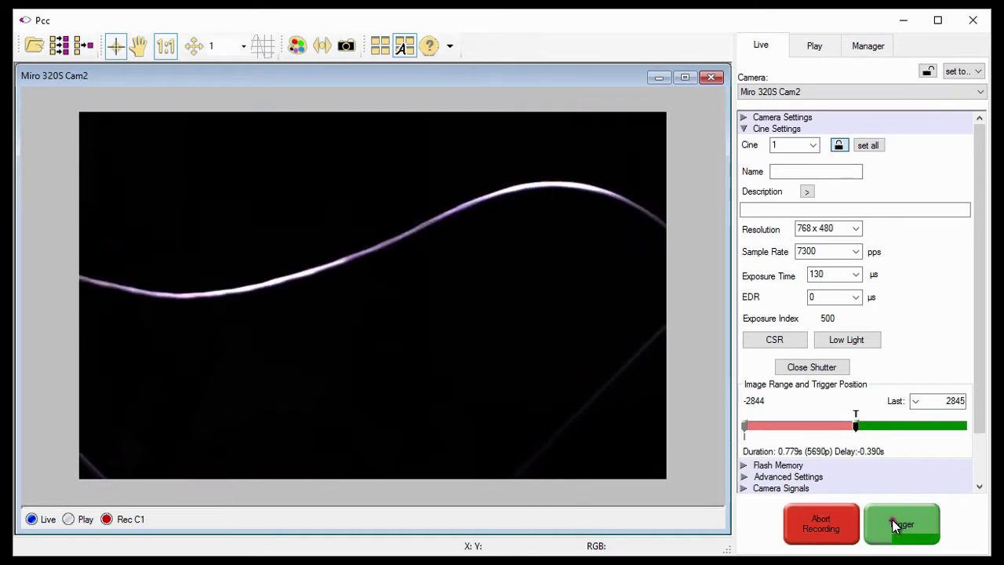
click(894, 522)
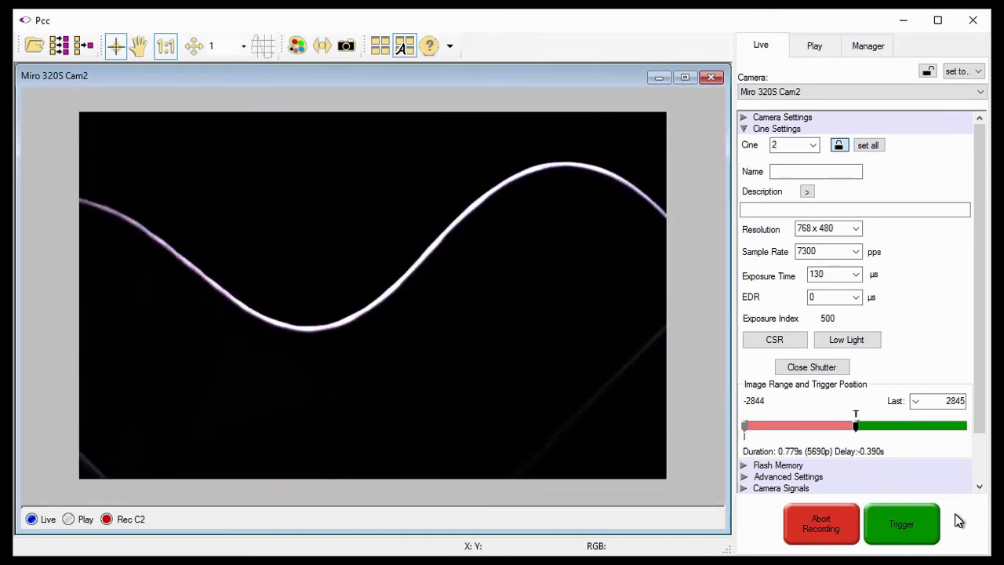
click(908, 522)
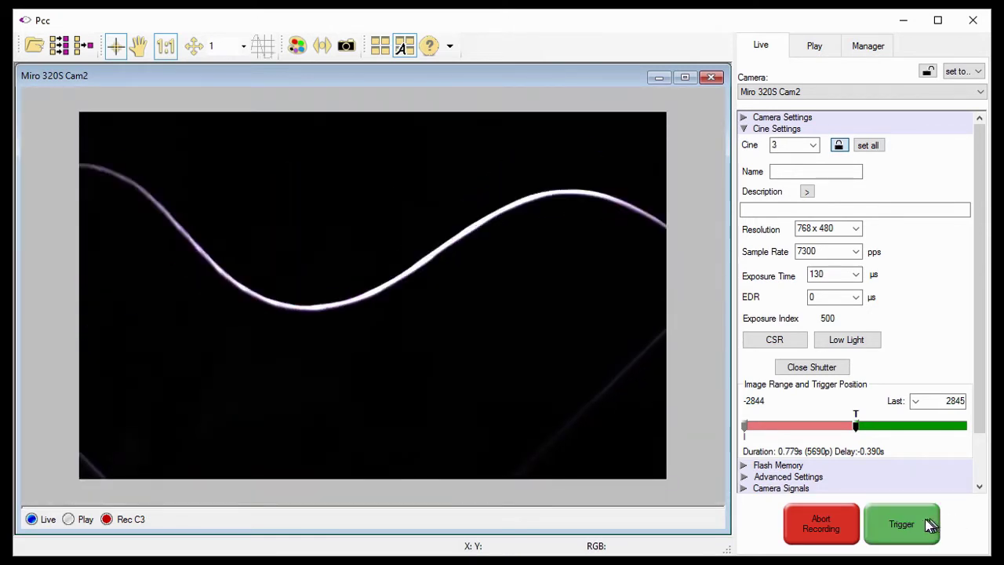
click(925, 523)
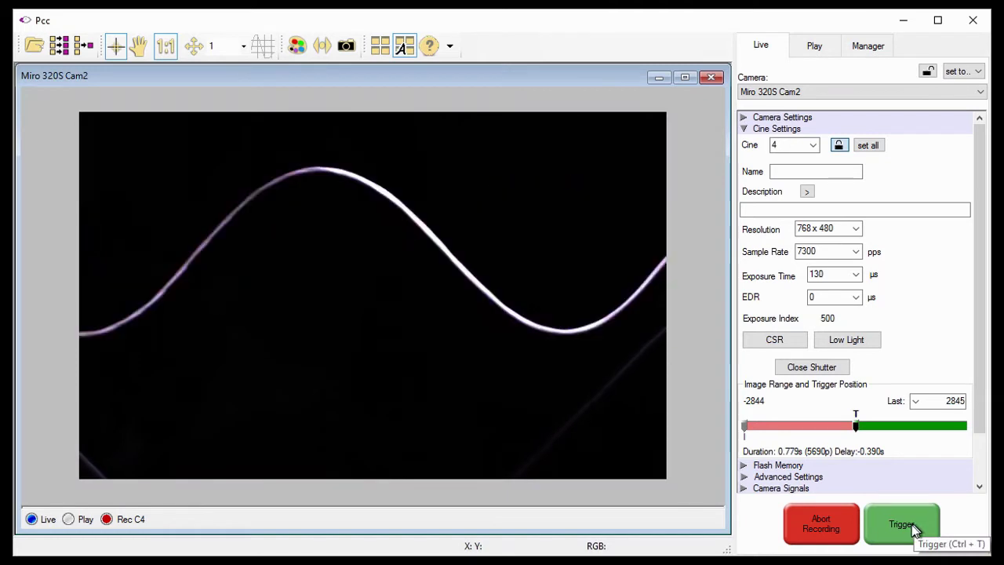
click(912, 529)
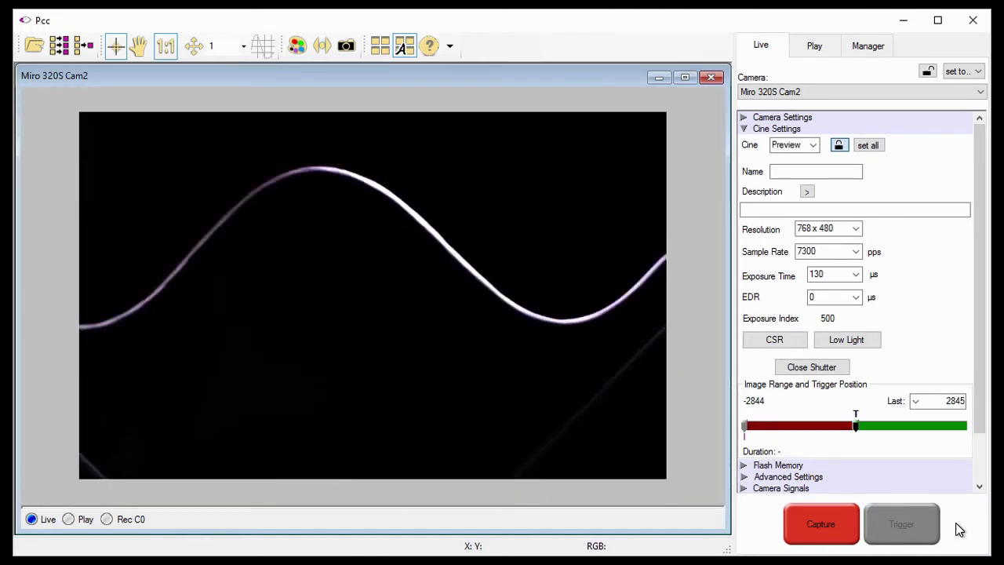
- Review the four stored cines in the Cine list, then open Cine 1 for playback
click(813, 146)
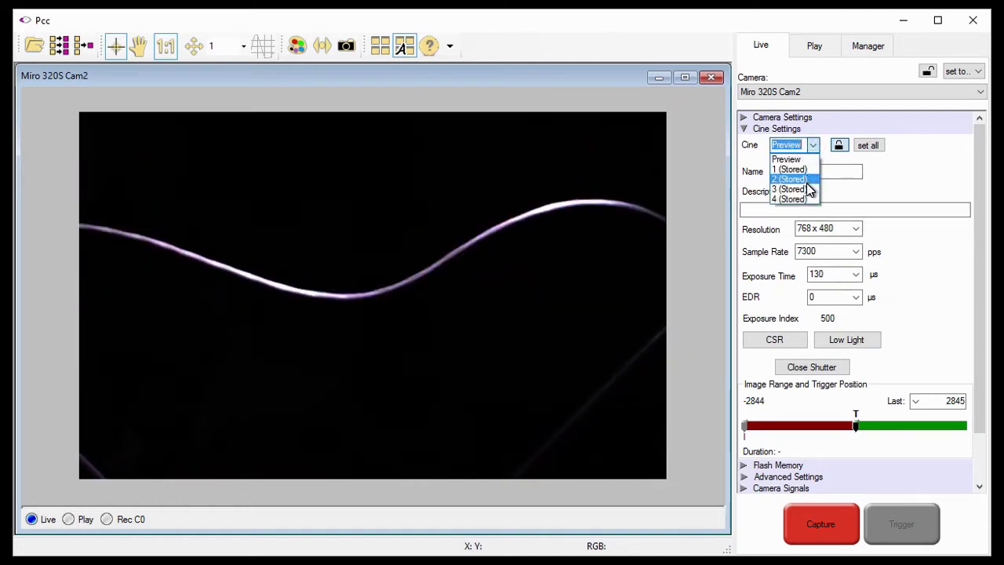
click(829, 194)
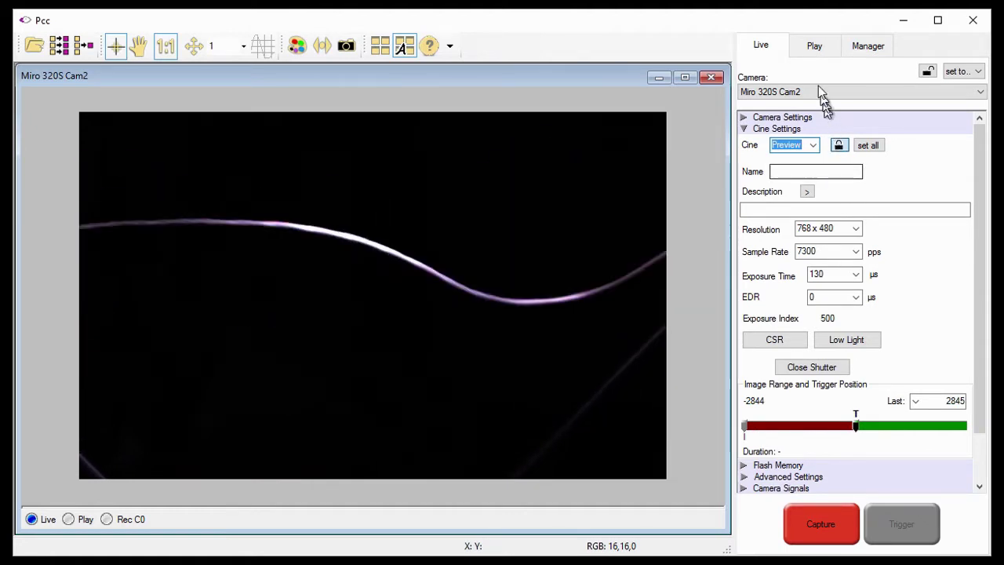
click(815, 49)
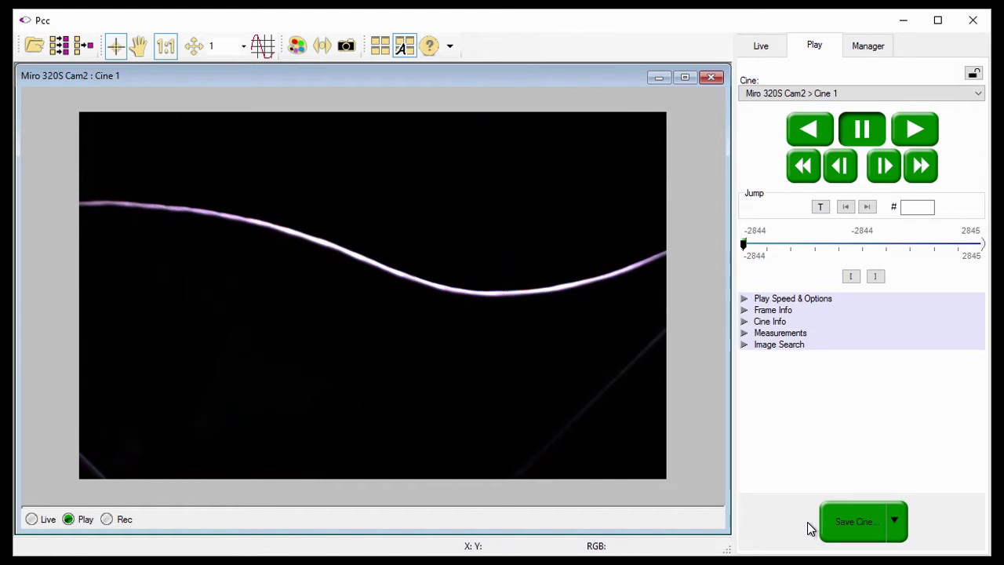
- Choose Save All RAM Cines To File from the Save Cine options
click(895, 522)
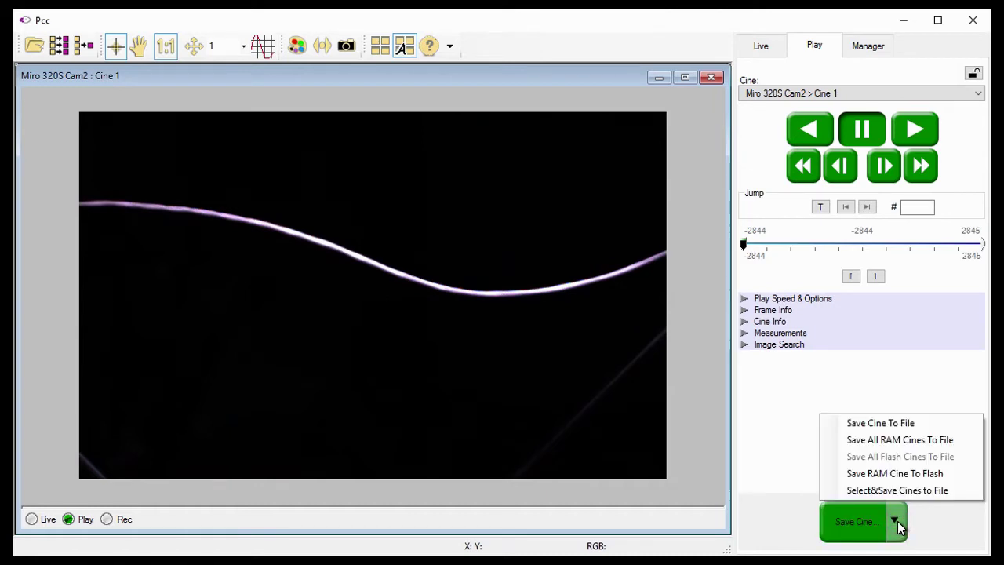
click(880, 442)
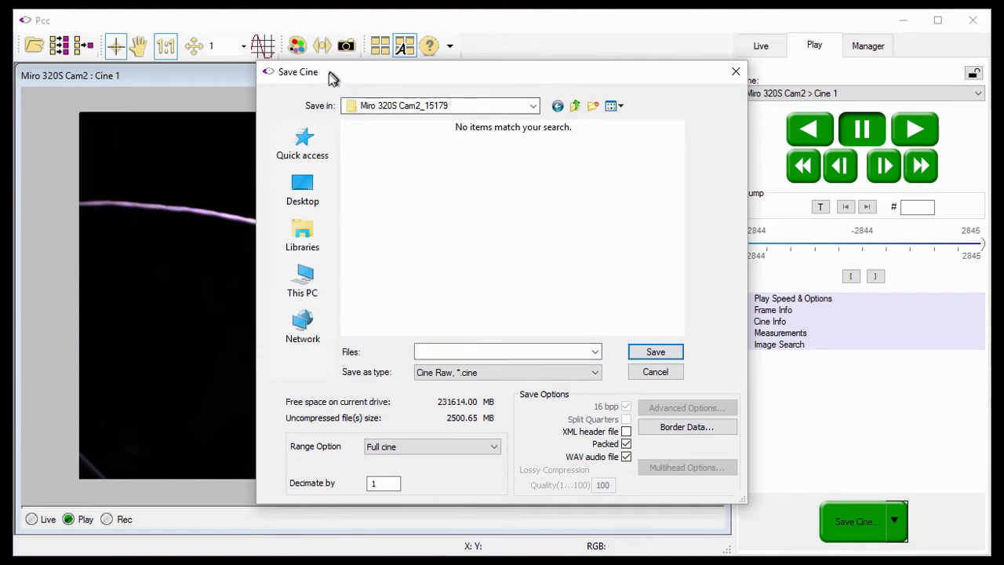
- Browse to C:\Program Files\Phantom\Cines\Tutorial Cines in the save dialog
click(302, 284)
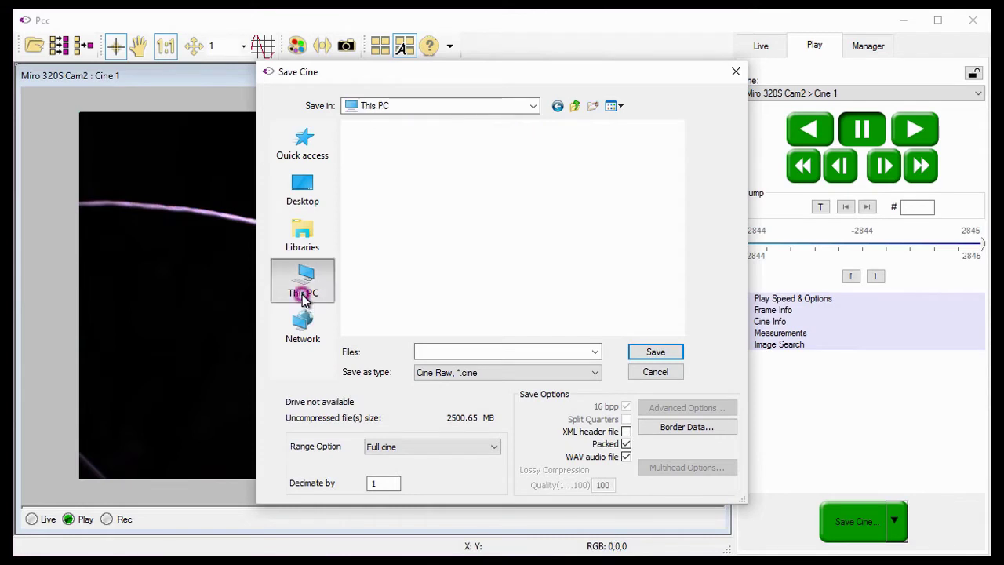
double_click(375, 207)
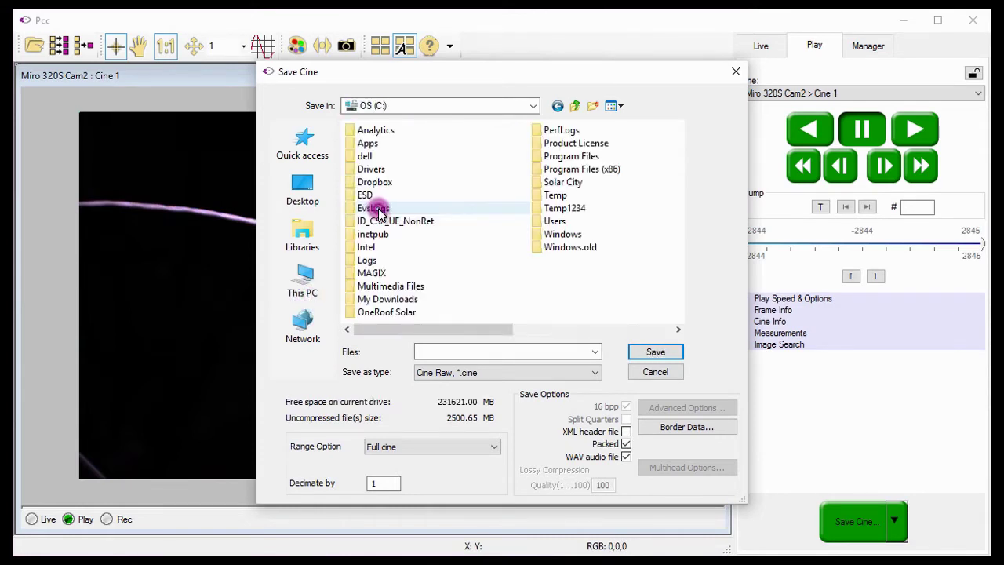
double_click(547, 159)
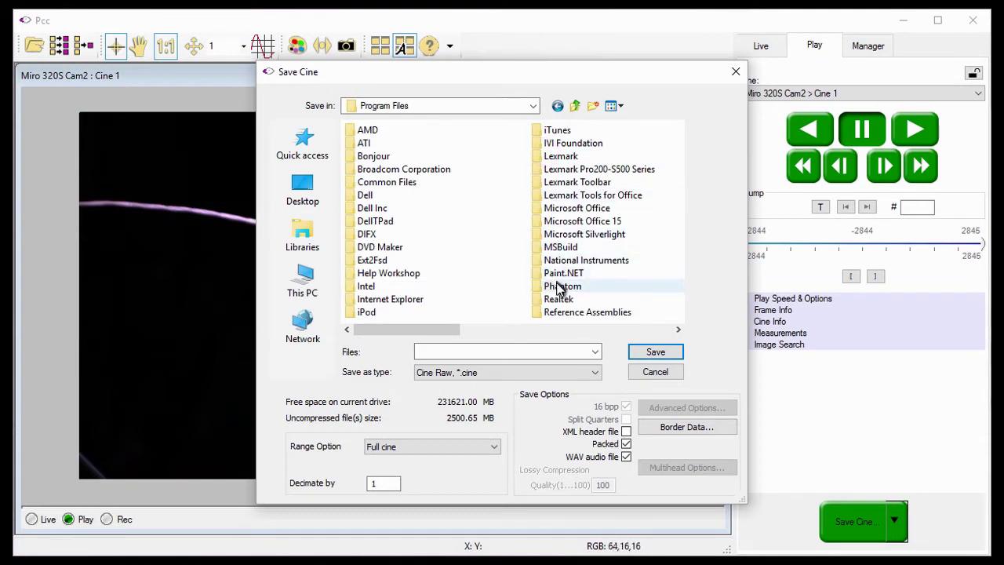
double_click(560, 285)
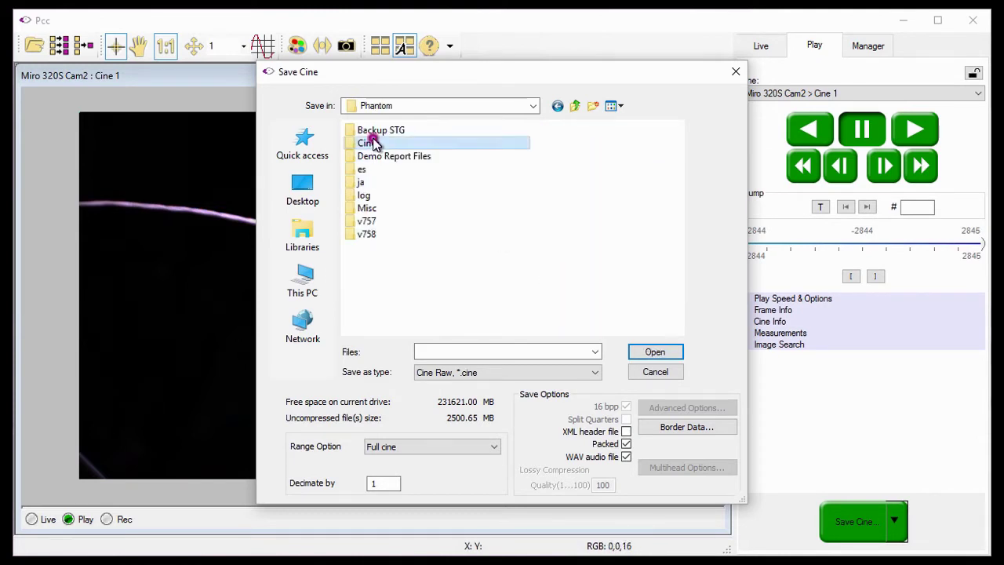
double_click(370, 142)
double_click(388, 196)
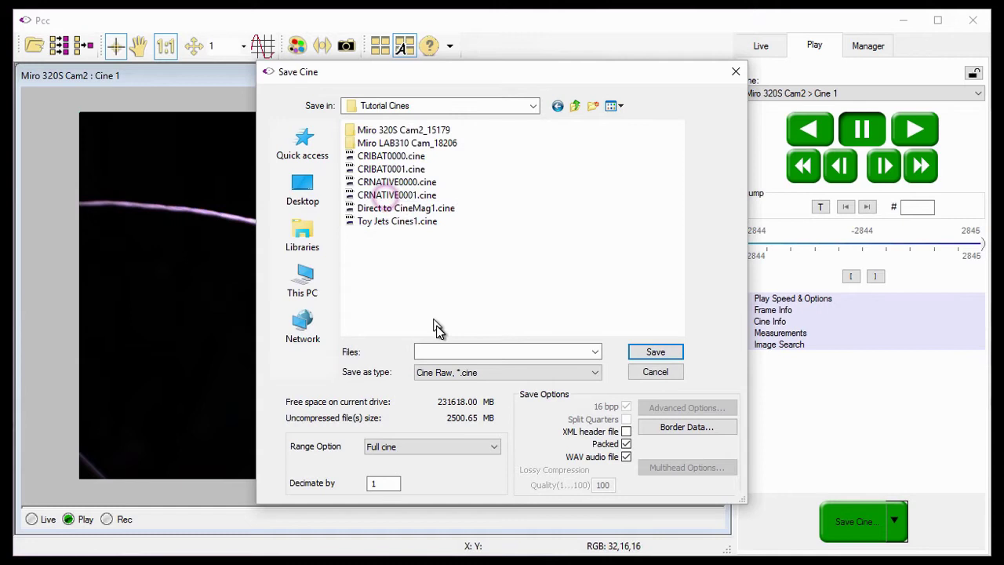
- Name the file MultiCine Demo, turn off WAV audio, save, and confirm the folder warning
click(455, 352)
text(MultiCine Demo)
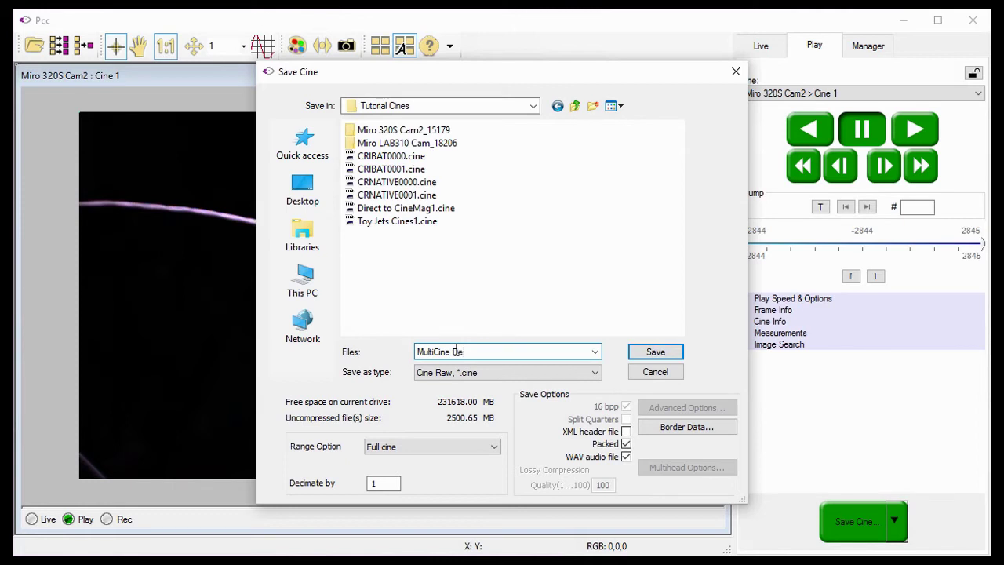
click(626, 457)
click(654, 353)
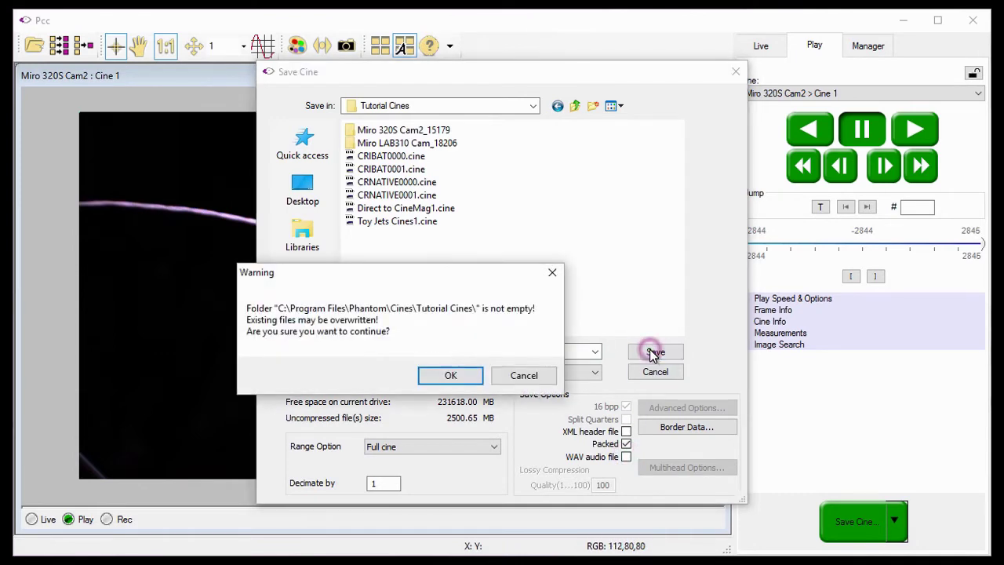
click(452, 376)
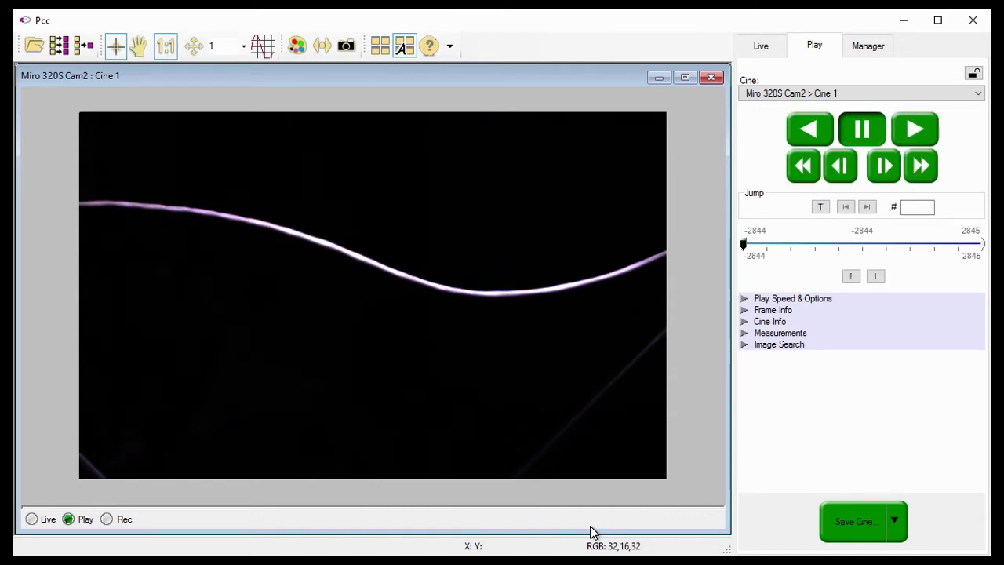
- Select MultiCine Cine1 through Cine4 in Open Cine(s), then cancel without opening them
click(34, 45)
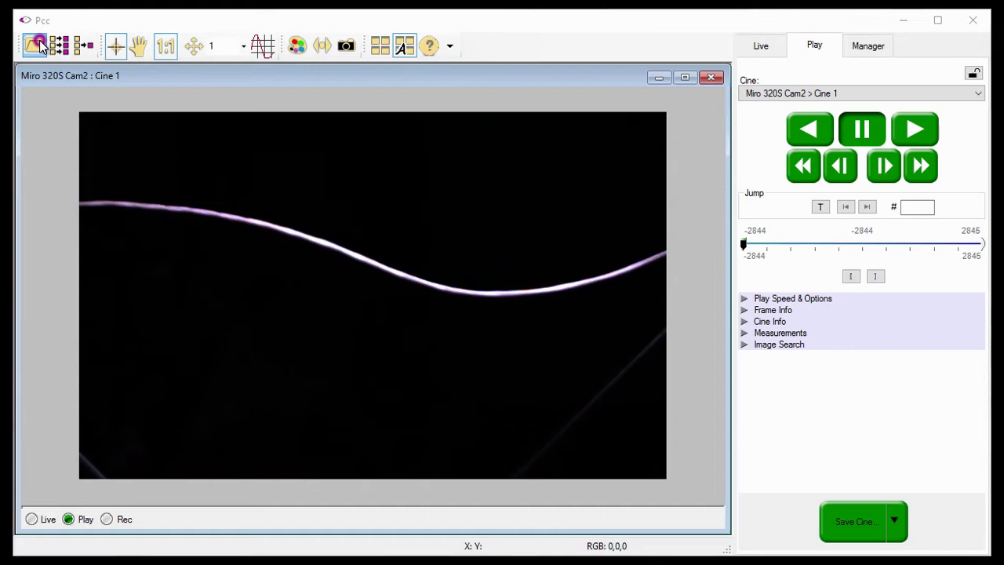
click(357, 221)
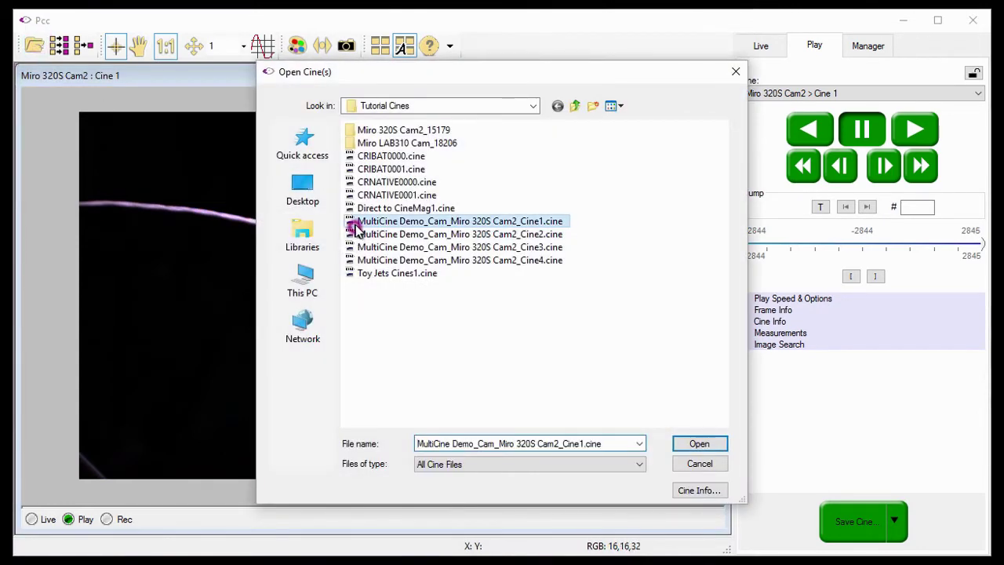
shift+click(377, 261)
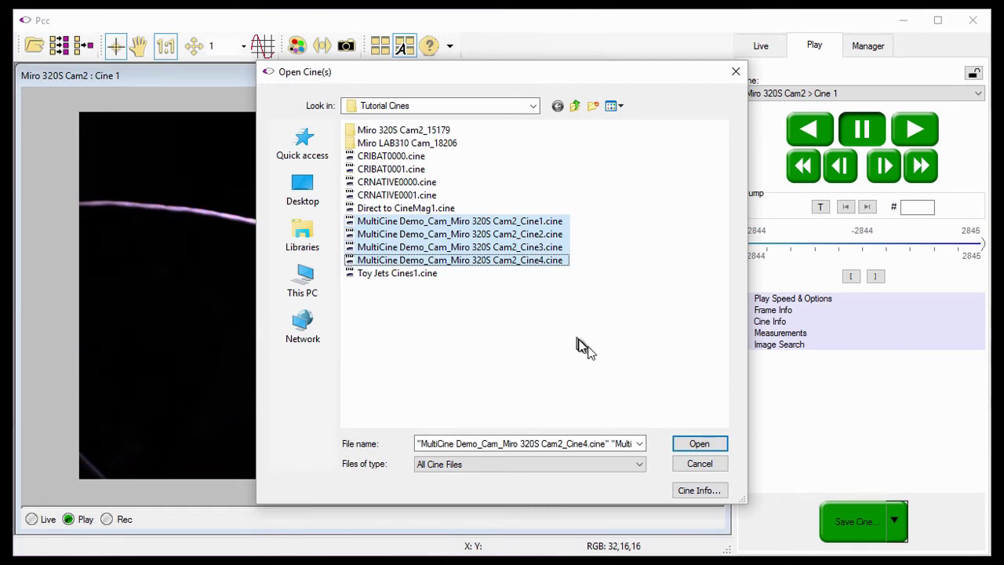
click(679, 466)
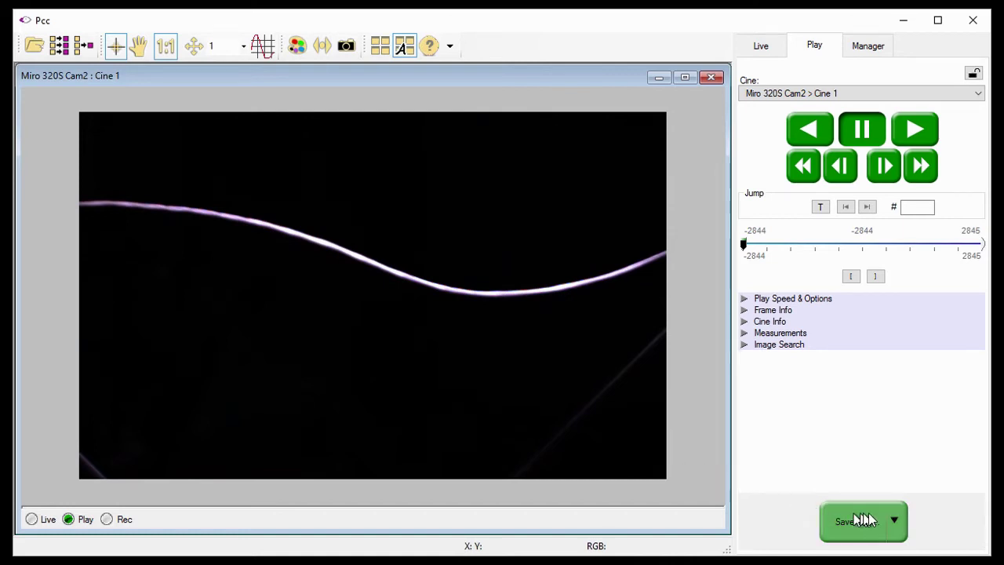
click(898, 524)
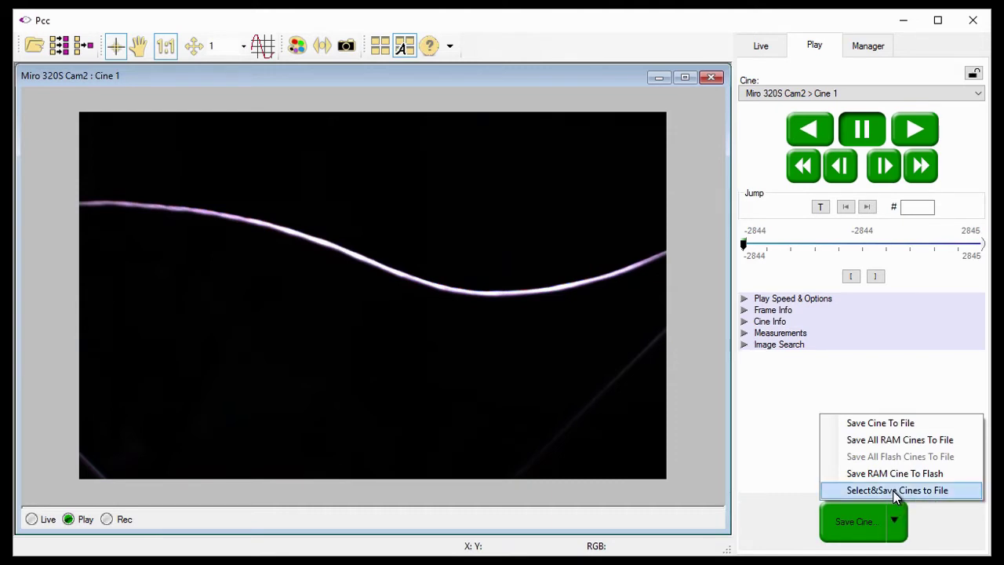
click(895, 494)
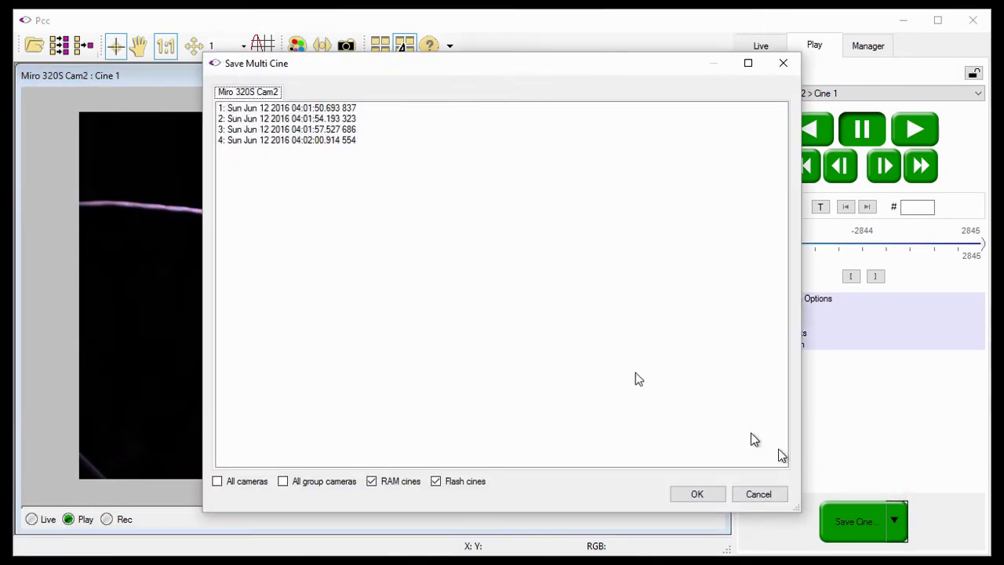
click(301, 67)
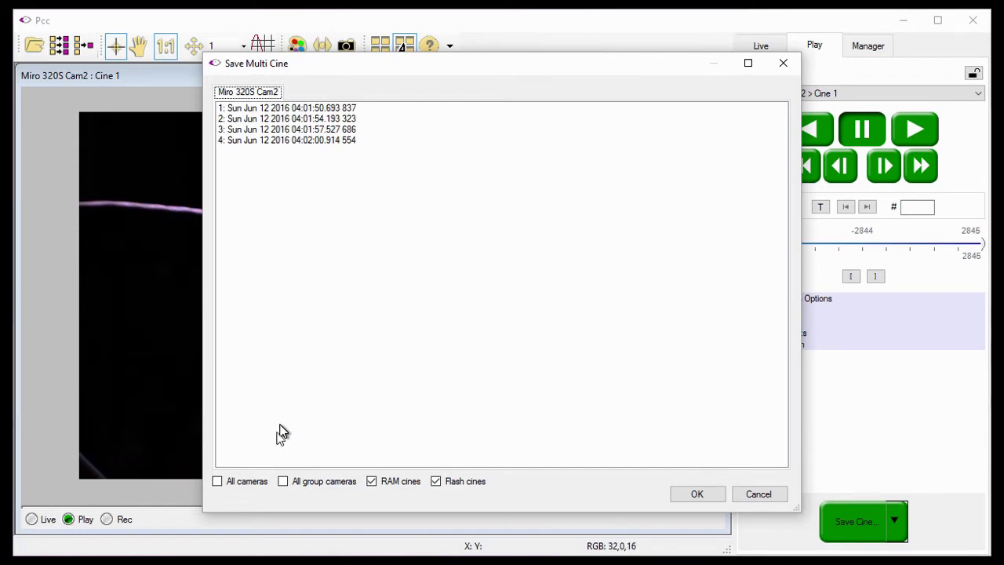
click(270, 494)
- Lock the Miro cameras into a group and open Select&Save Cines with All group cameras ticked
click(783, 62)
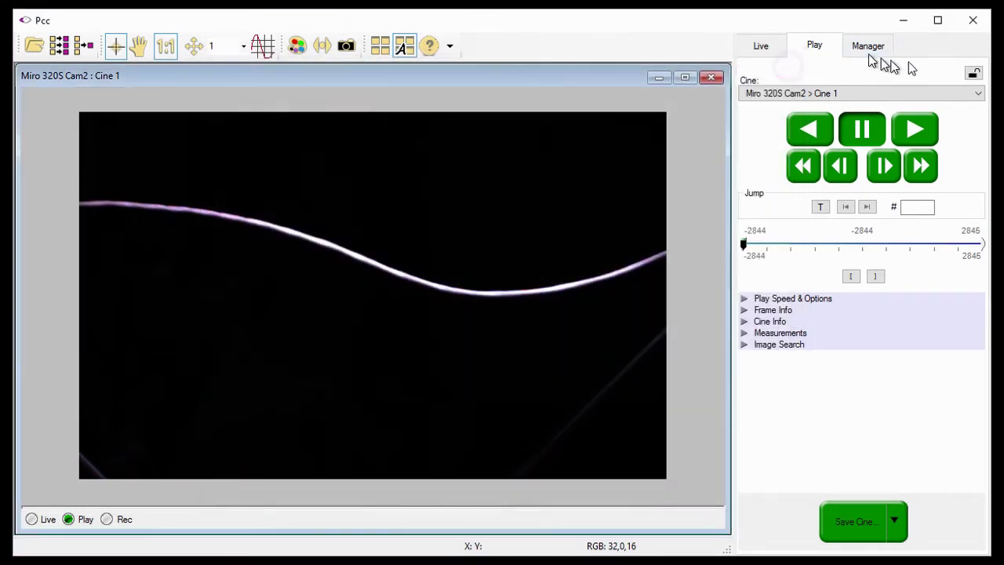
click(972, 73)
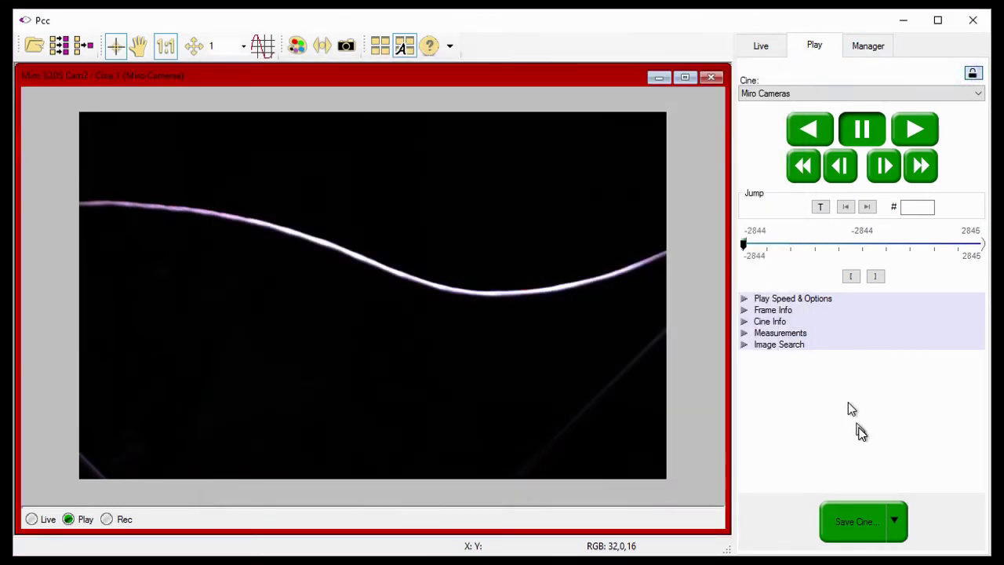
click(893, 520)
click(890, 489)
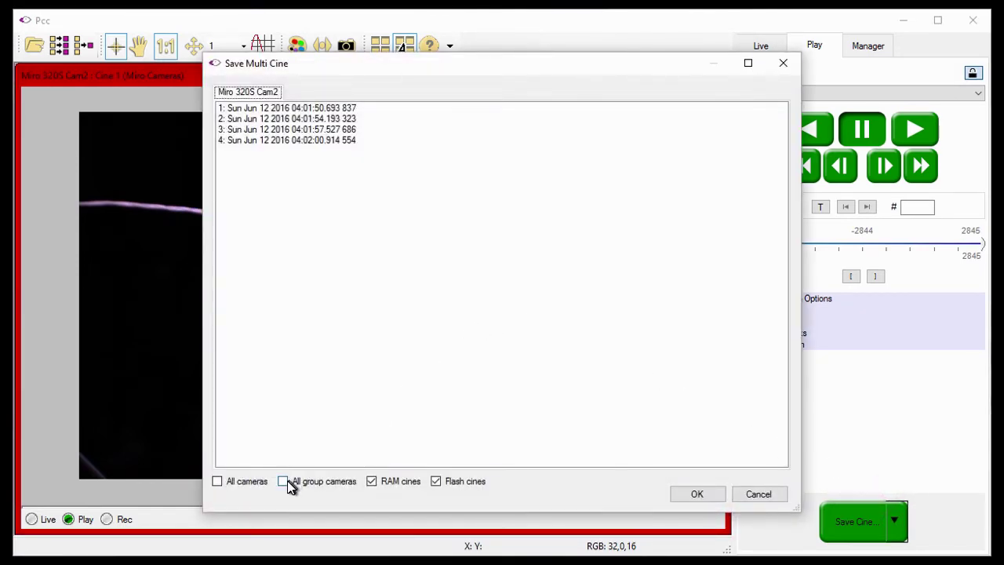
click(284, 481)
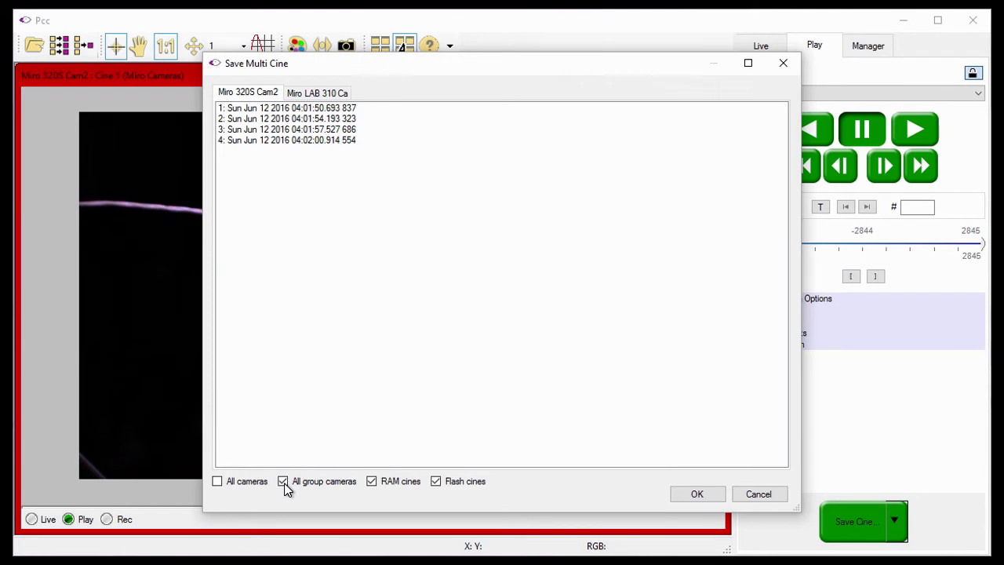
- Include flash cines and all cameras, reviewing the Miro 320S Cam2, Miro LAB 310 and Phantom v12 tabs
click(209, 104)
key(Tab)
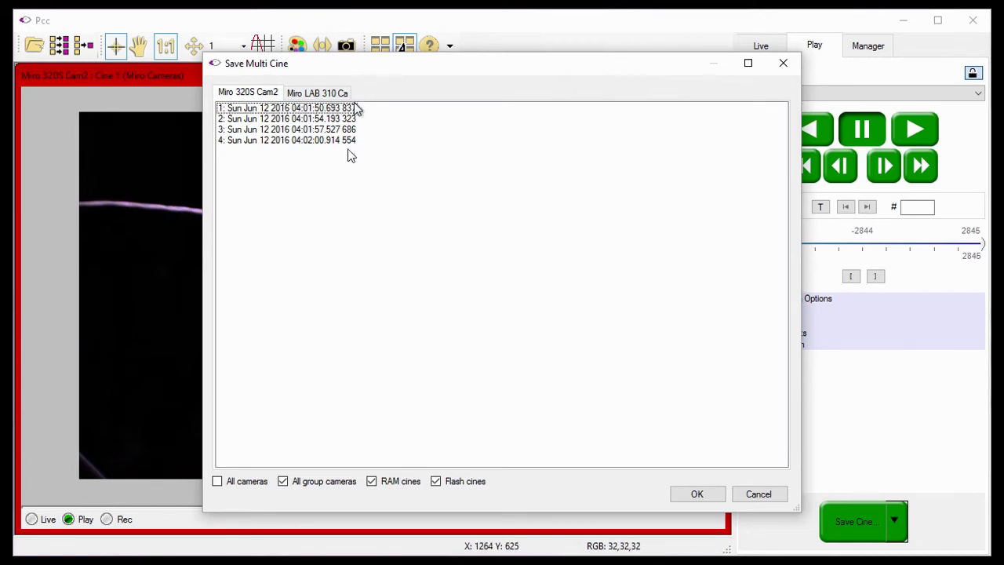
click(436, 483)
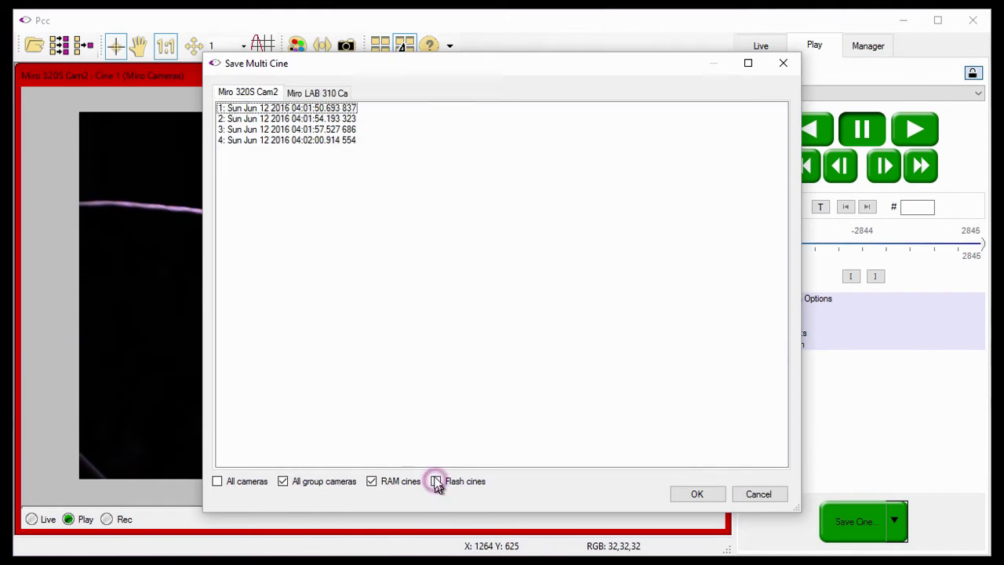
click(333, 95)
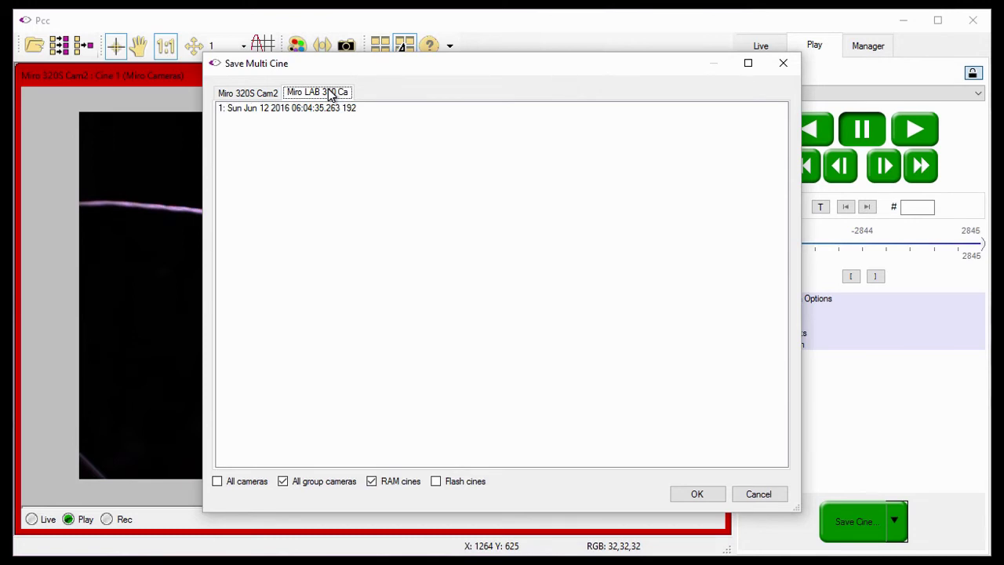
click(437, 482)
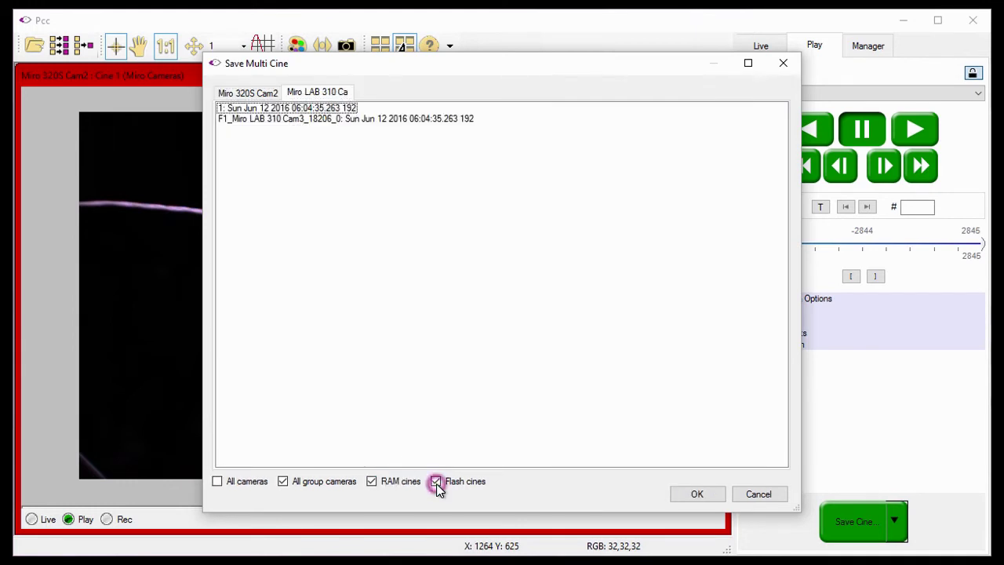
click(216, 127)
click(218, 482)
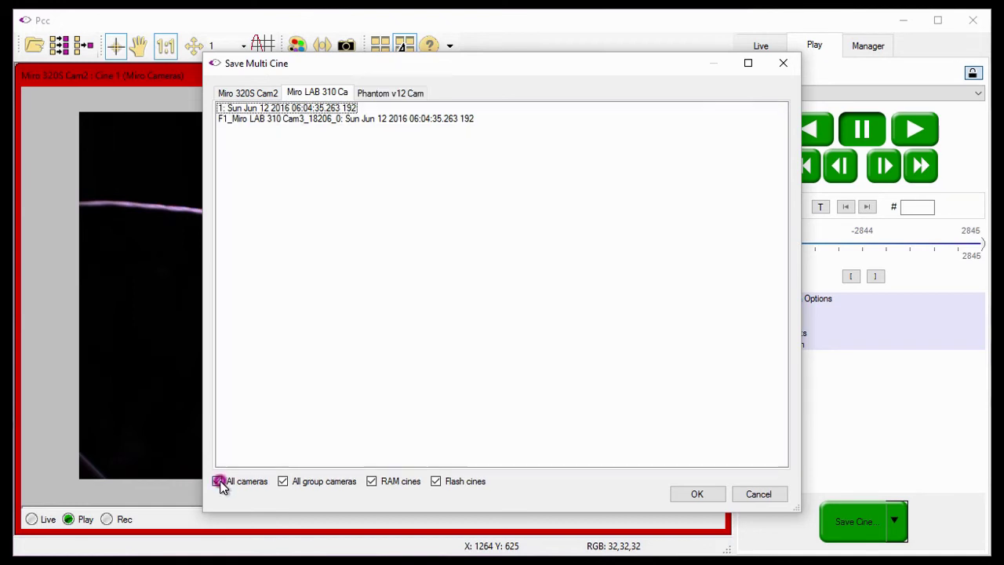
click(284, 497)
click(380, 93)
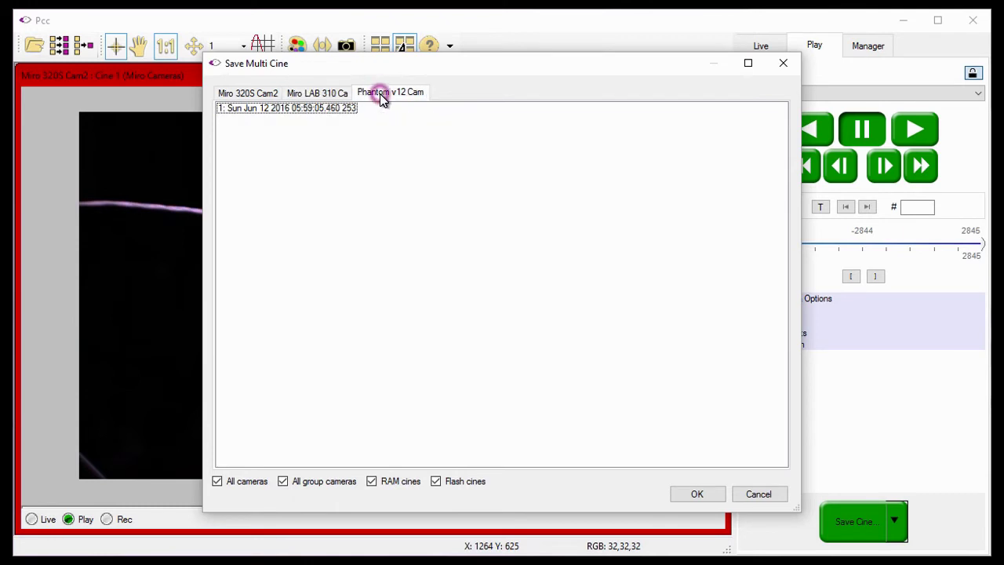
click(333, 94)
click(249, 95)
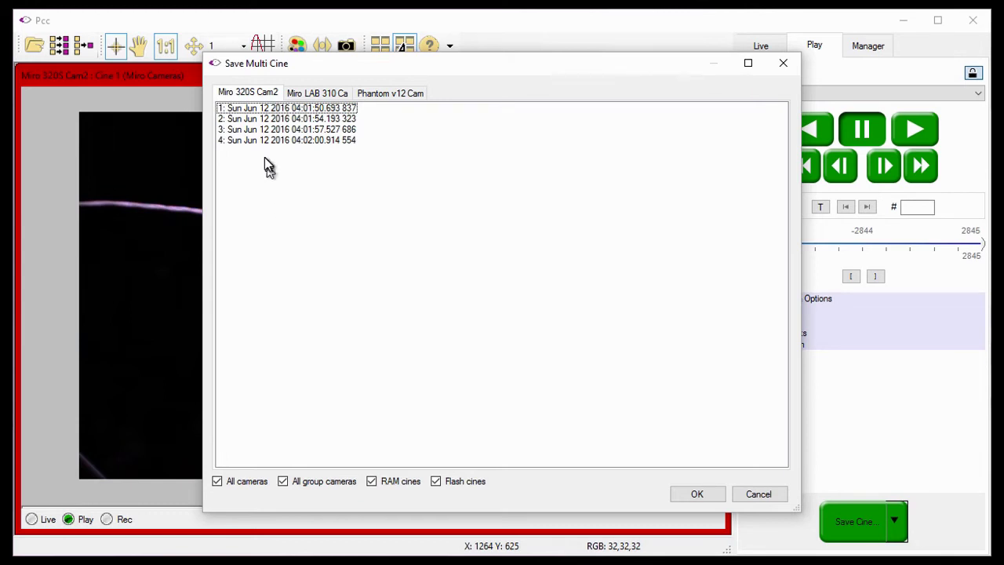
- Select cine 1 on the Miro LAB 310 tab and the Phantom v12 Cam's only cine
click(261, 132)
click(304, 94)
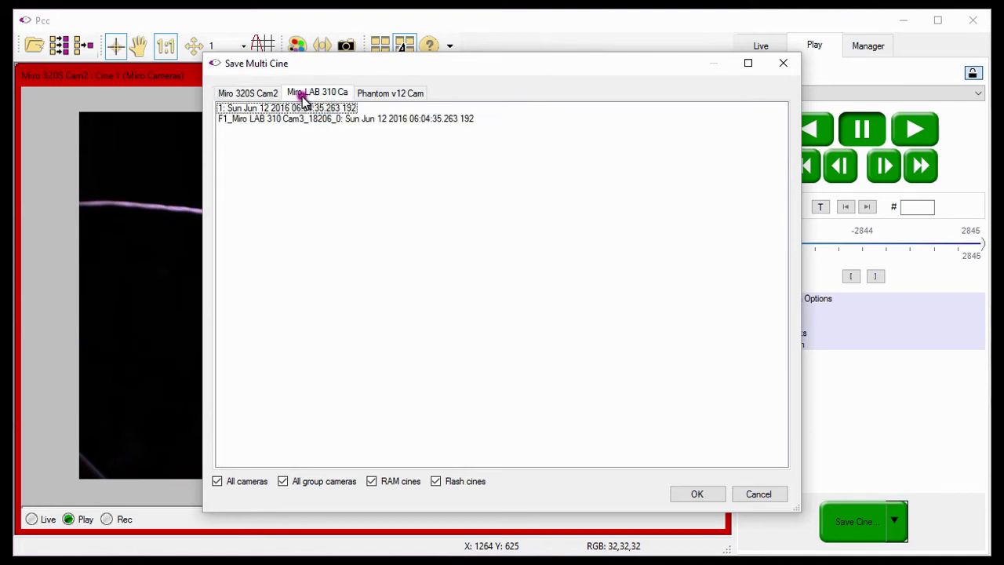
click(292, 110)
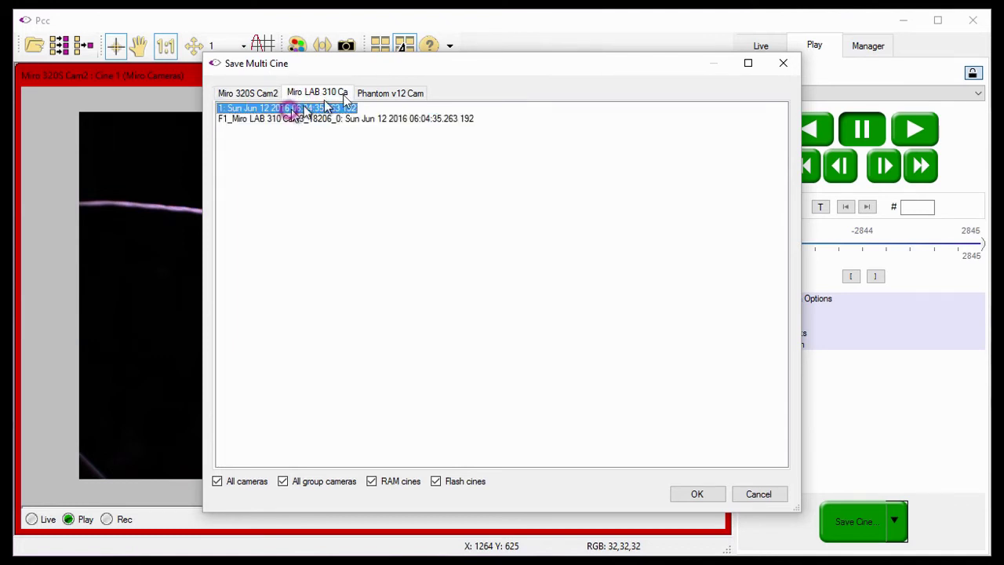
click(365, 94)
click(330, 110)
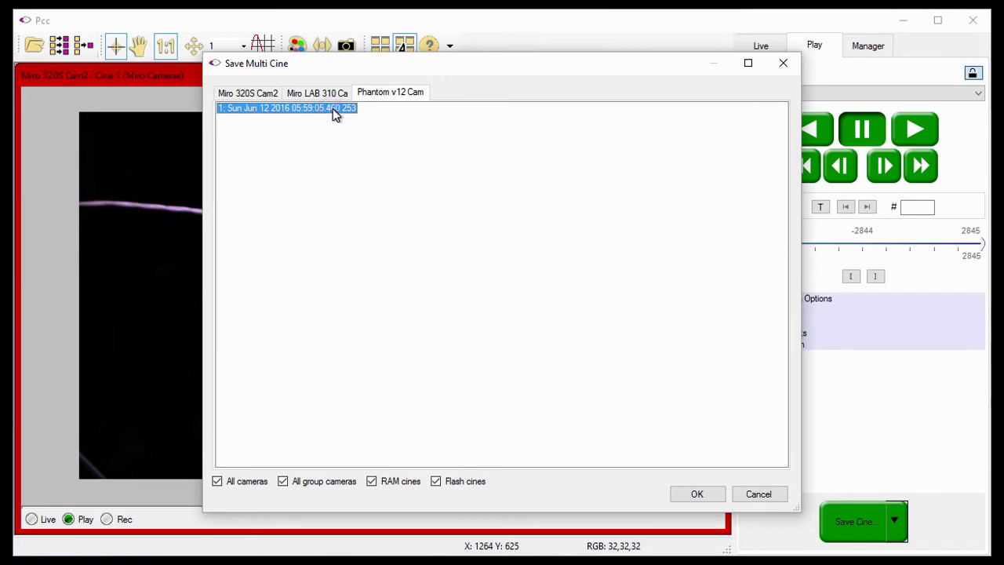
- Narrow the Miro 320S Cam2 selection to cines 2 and 4, recheck other tabs, and confirm
click(278, 94)
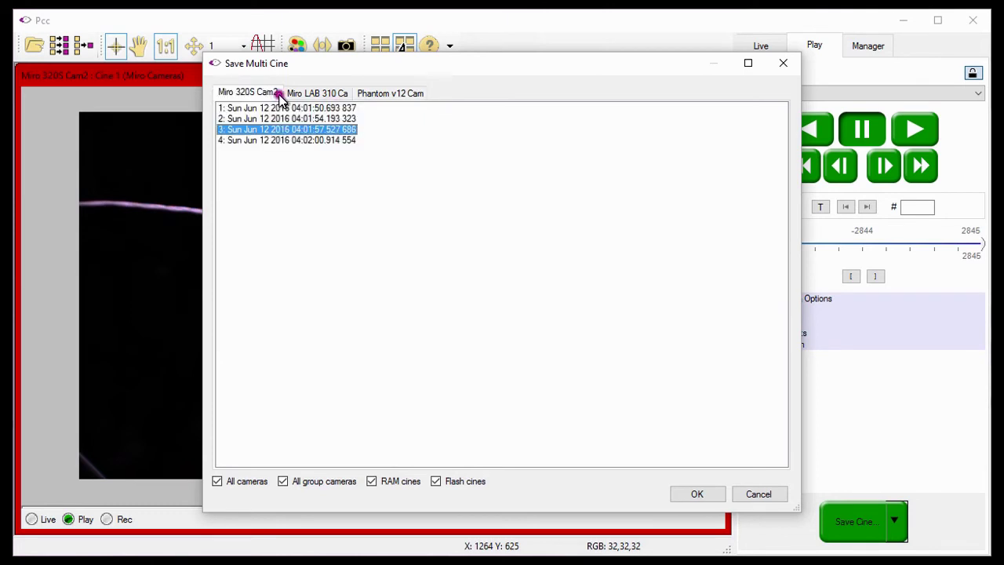
click(277, 108)
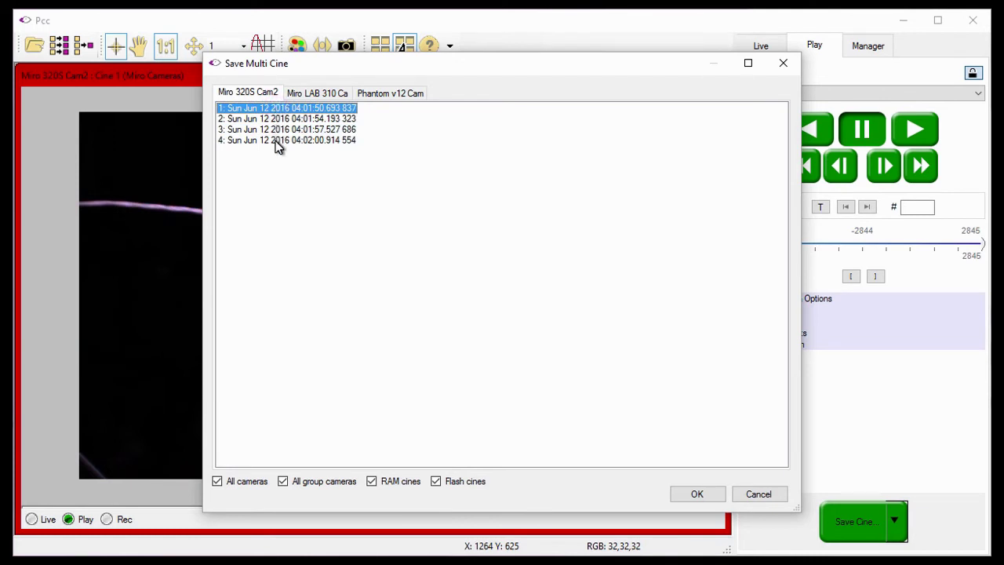
shift+click(278, 141)
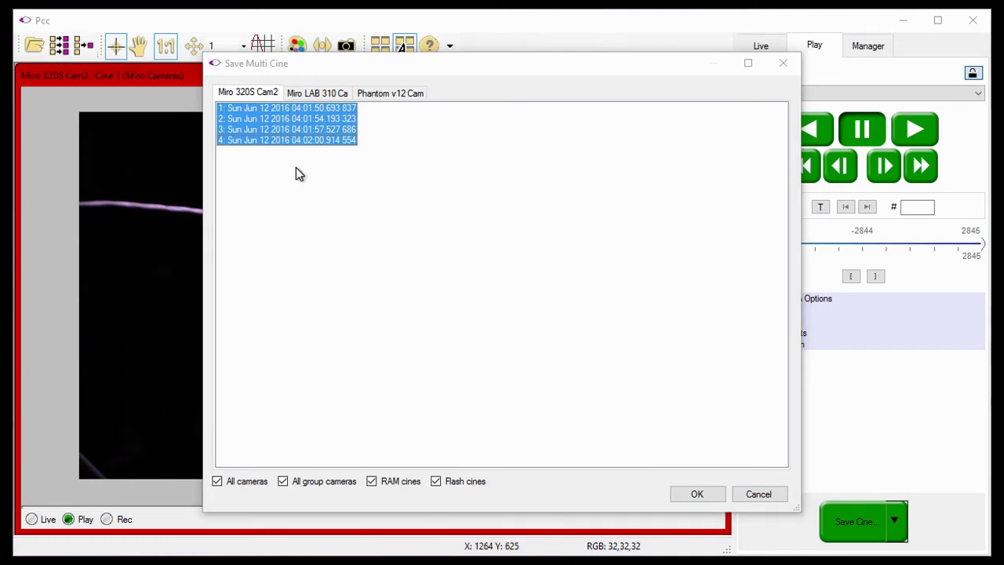
click(288, 120)
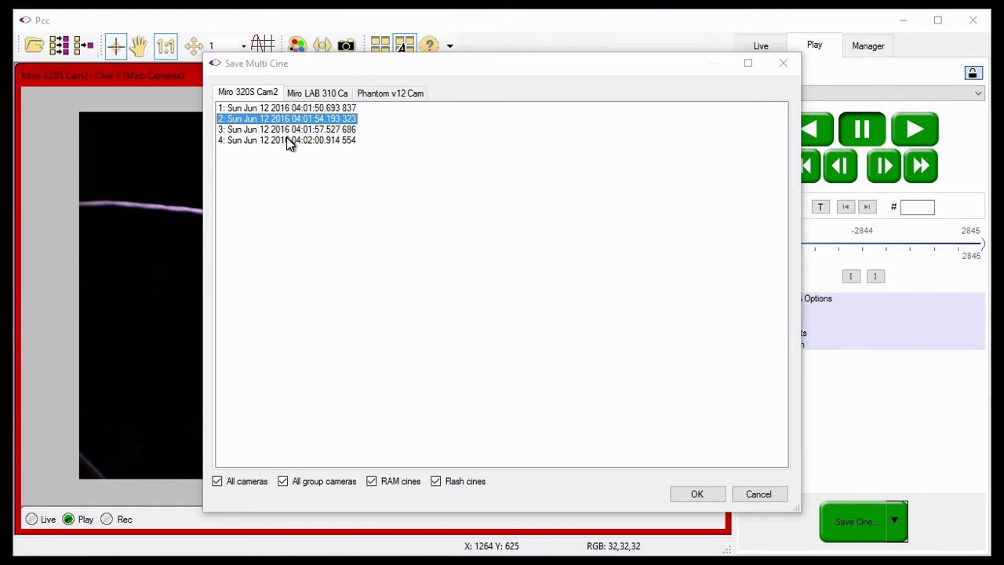
ctrl+click(287, 139)
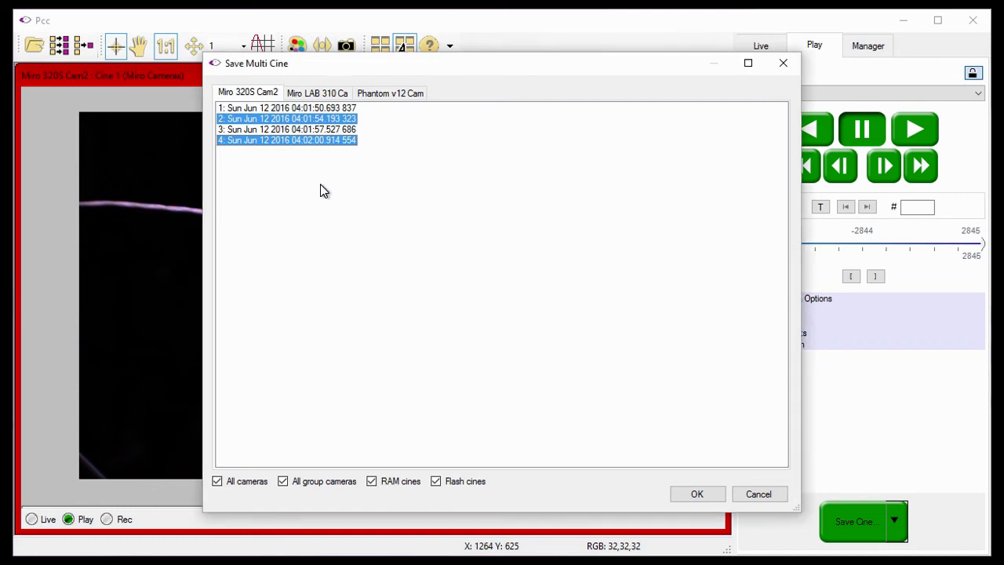
click(294, 96)
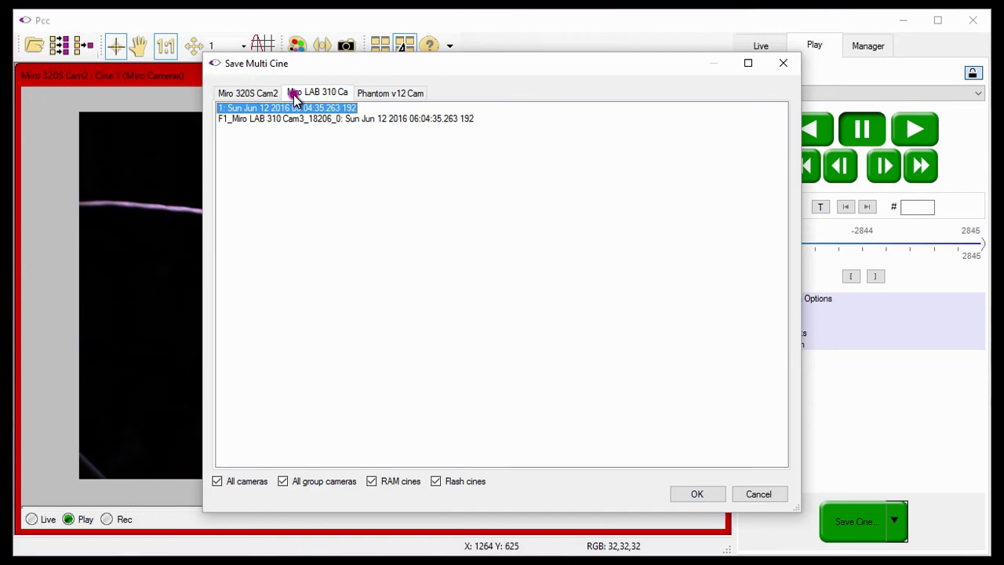
click(376, 93)
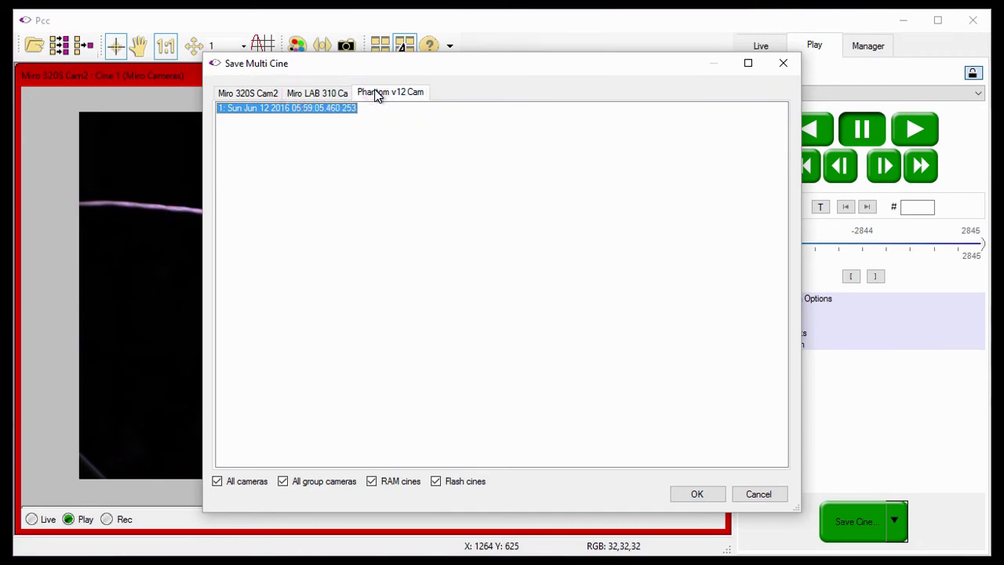
click(708, 498)
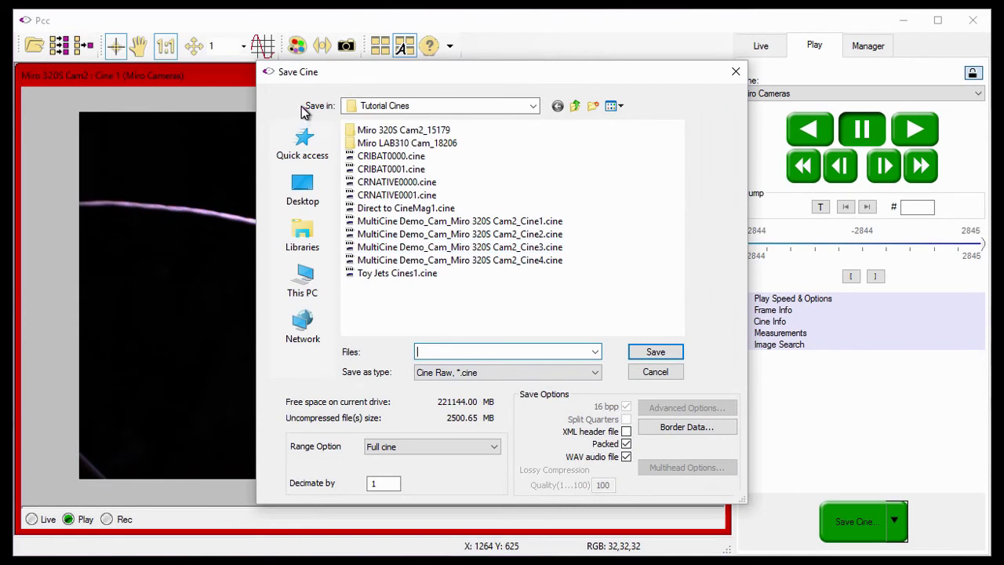
- Name the files 'MultiCine Select and Save', drop WAV audio, save, and accept the folder warning
click(441, 353)
text(MultiCi)
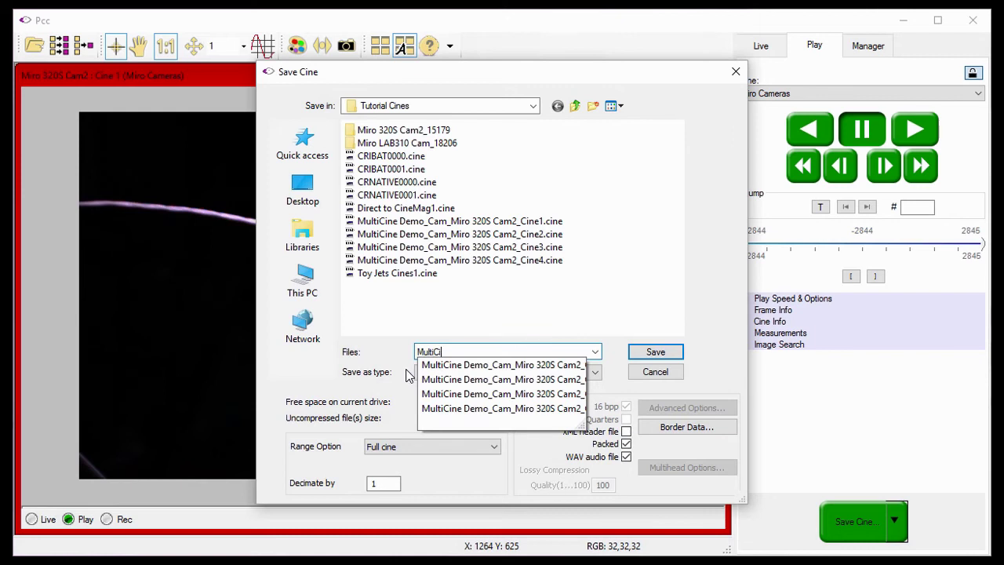
text(ne Select )
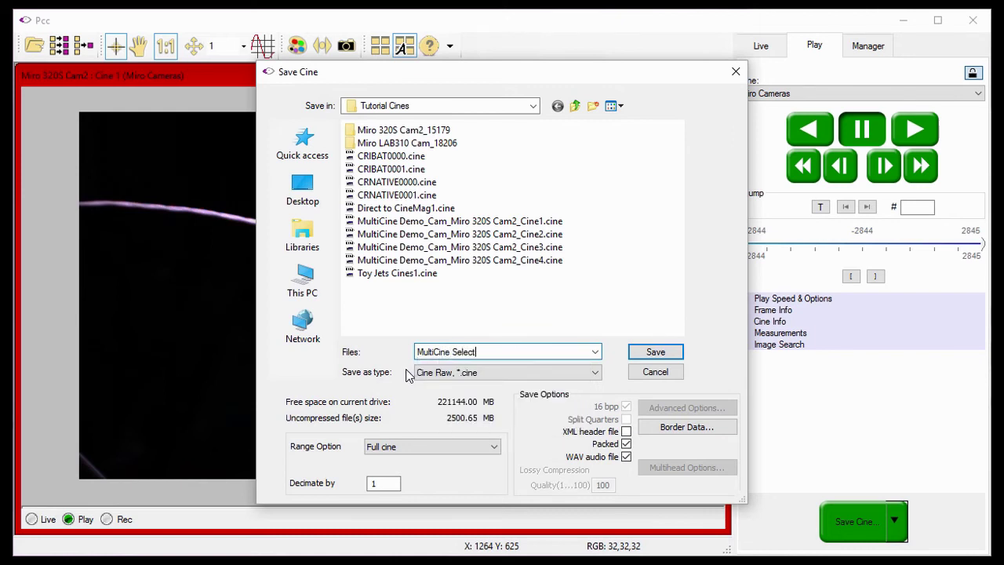
text(and Save)
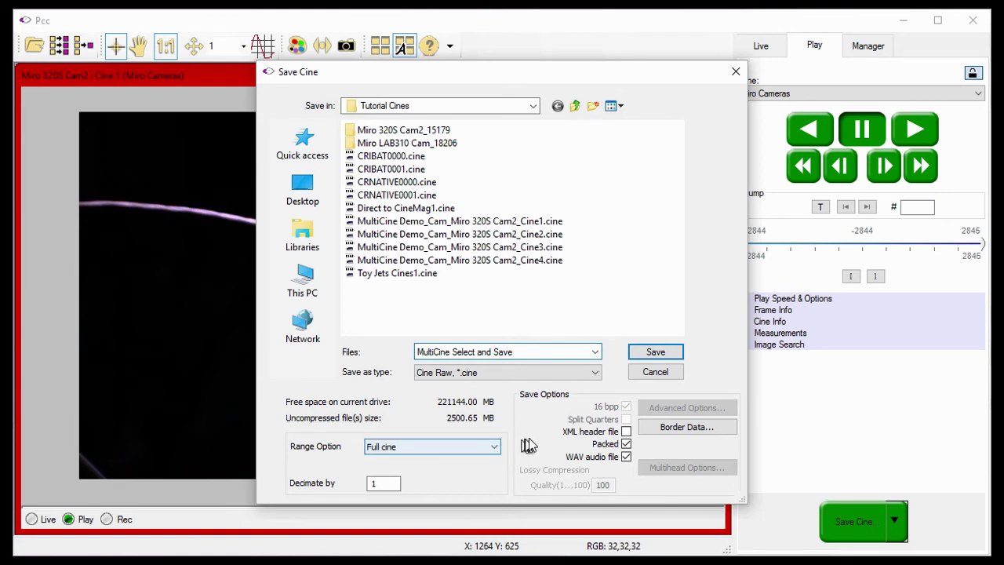
click(625, 457)
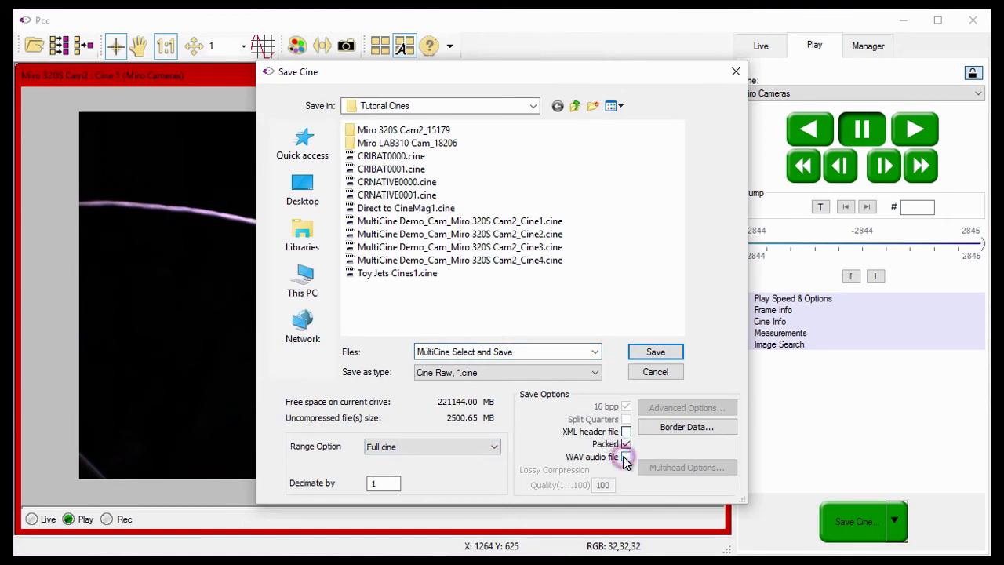
click(656, 354)
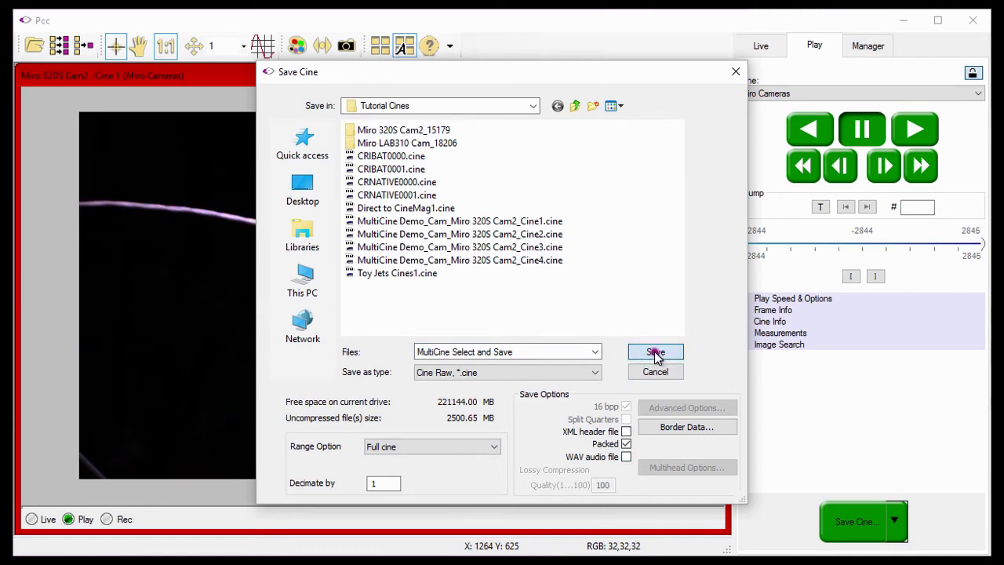
click(478, 380)
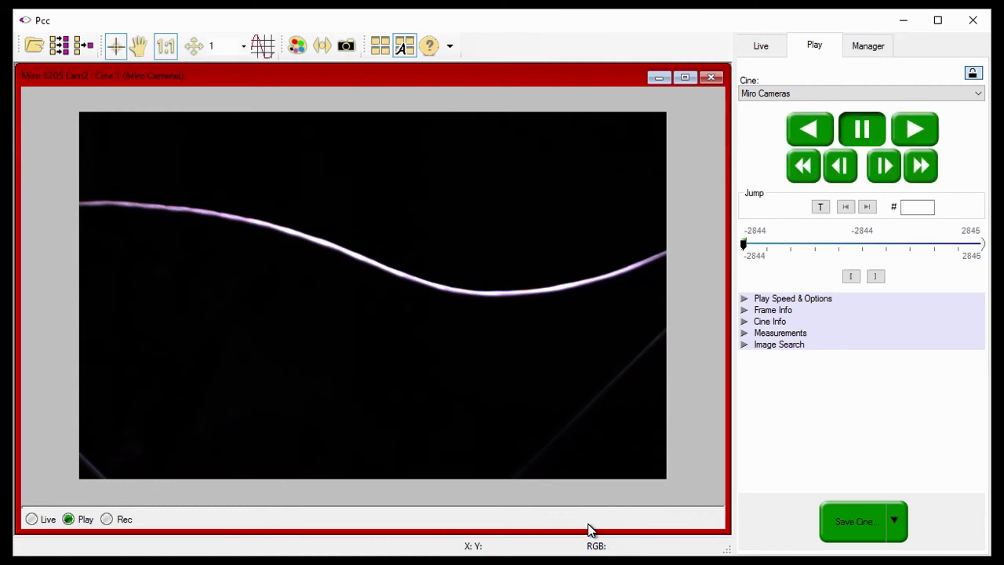
- Confirm the four MultiCine Select and Save files exist, cancel, then return Miro 320S Cam2 to Live
click(33, 47)
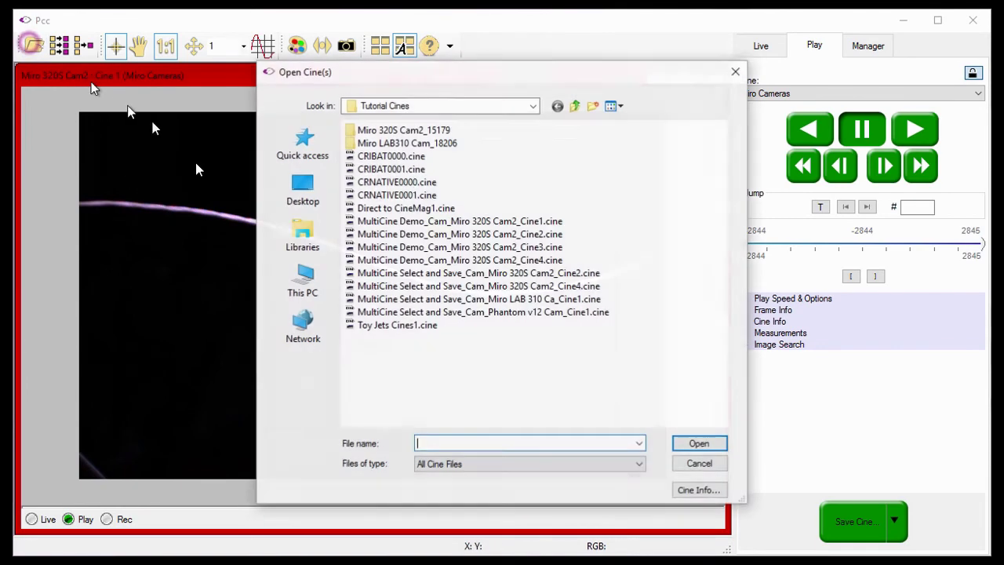
click(362, 276)
shift+click(410, 311)
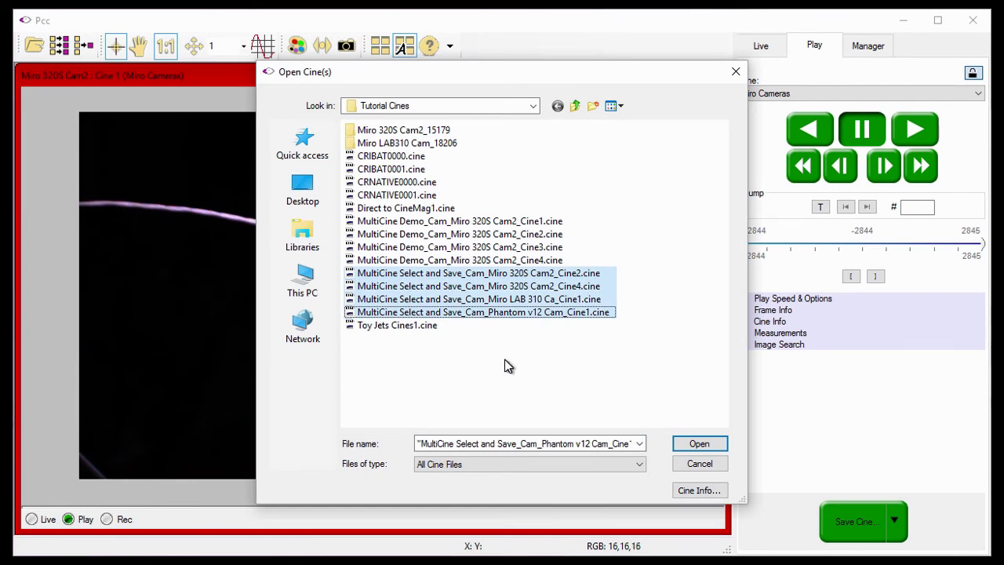
click(695, 462)
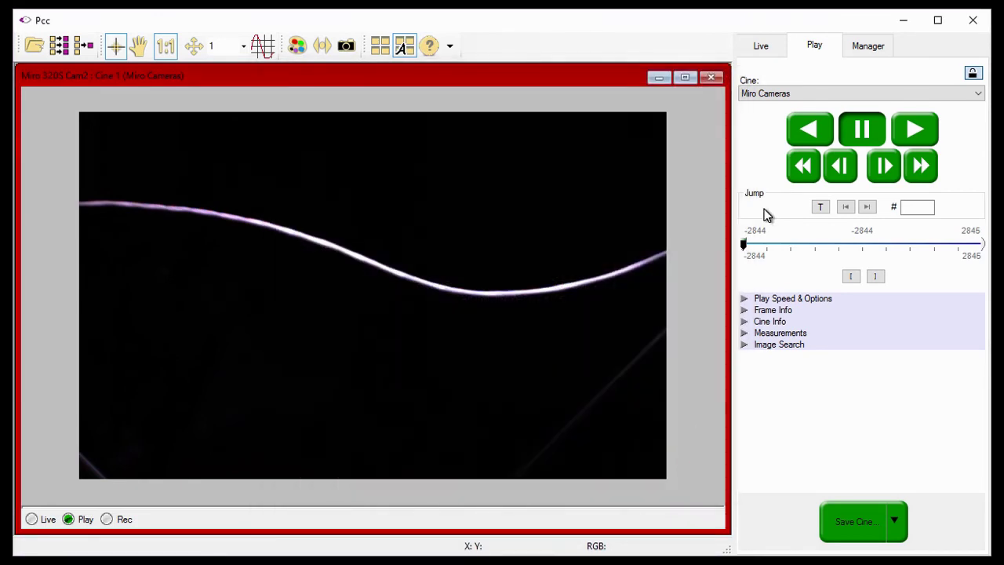
click(971, 76)
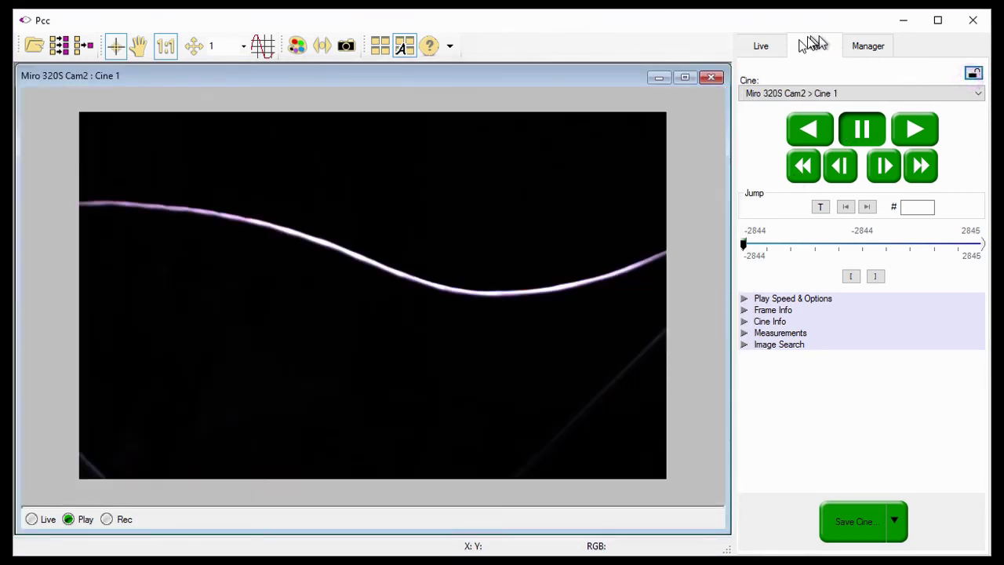
click(778, 47)
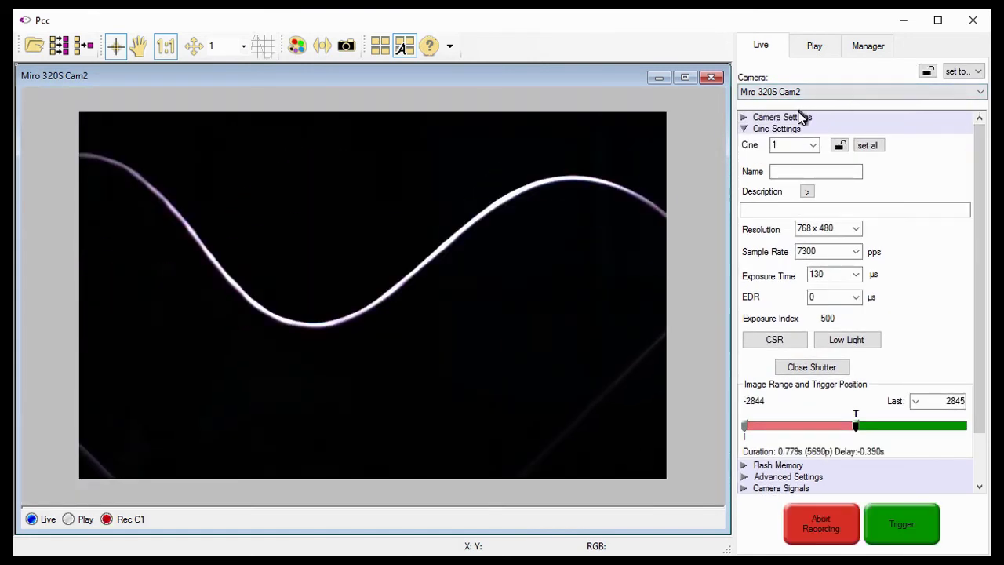
- Set Cam2's Camera Settings to 1 partition, accepting the erasure of stored cines
click(819, 117)
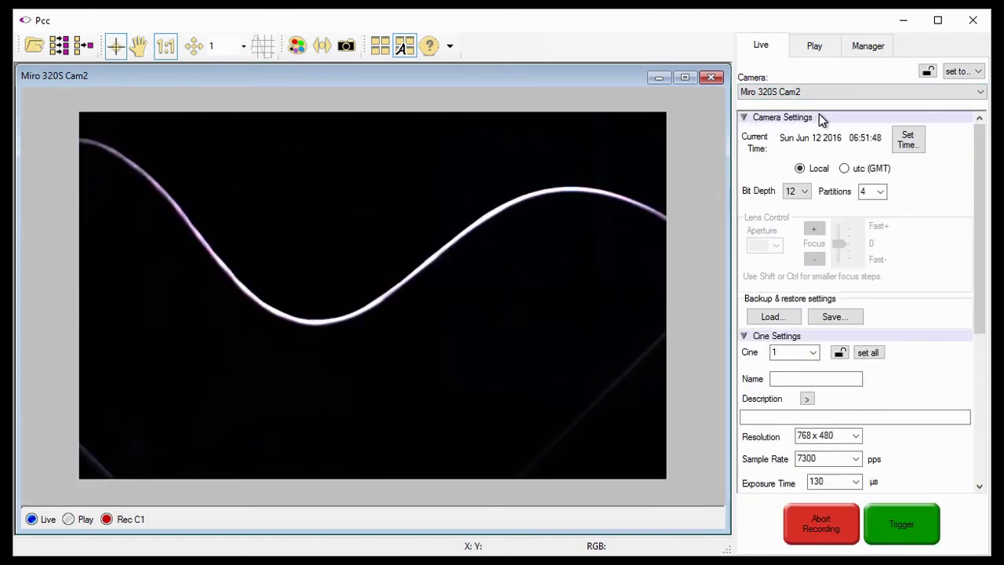
click(877, 192)
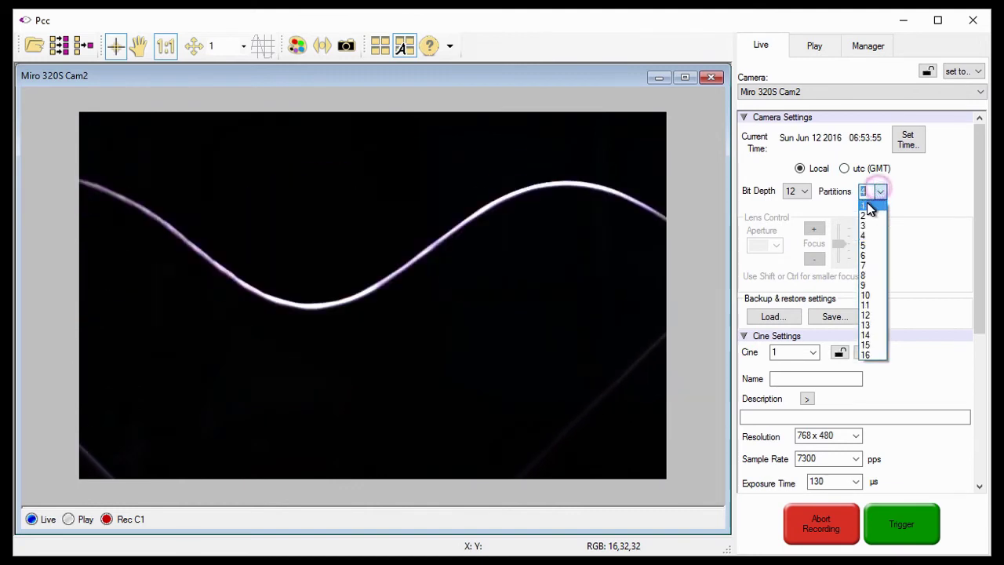
click(868, 198)
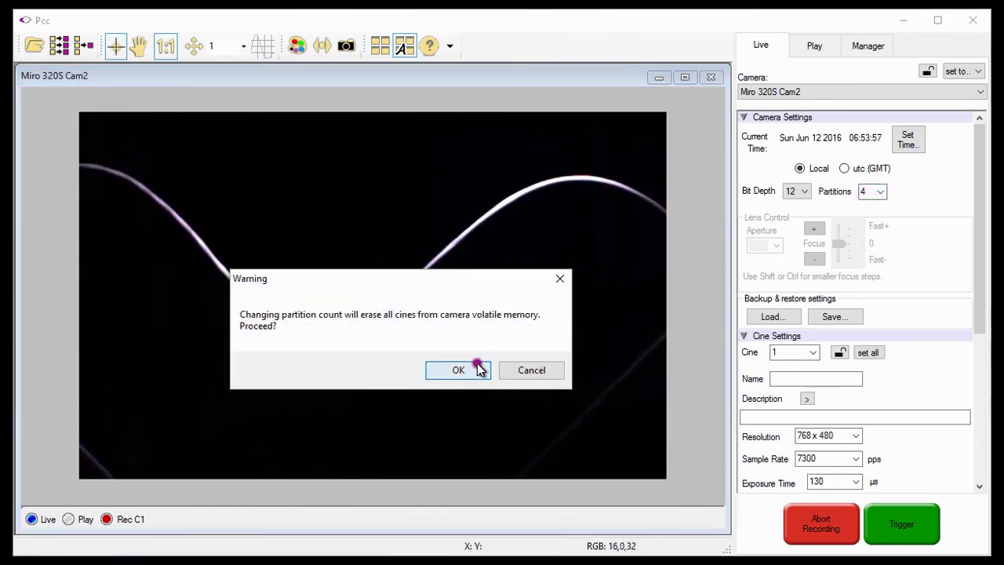
click(476, 366)
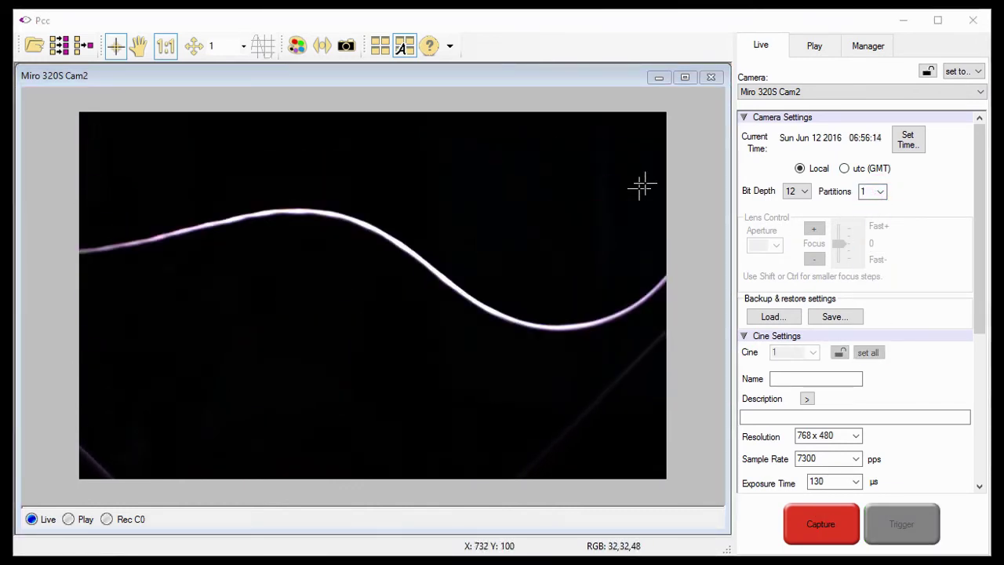
click(746, 126)
click(744, 123)
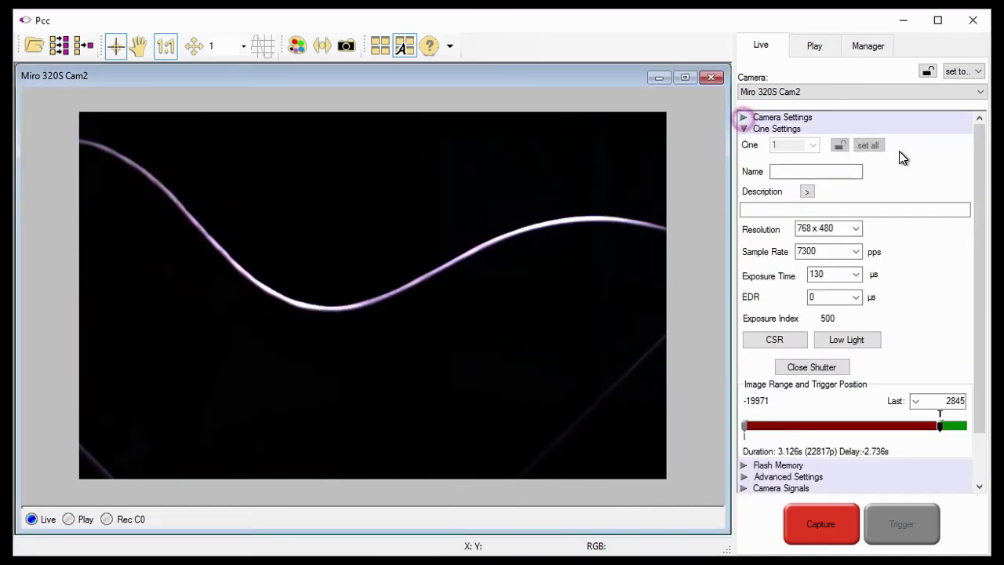
- Uncheck Auto Black Reference in Advanced Settings, then collapse that section
click(787, 478)
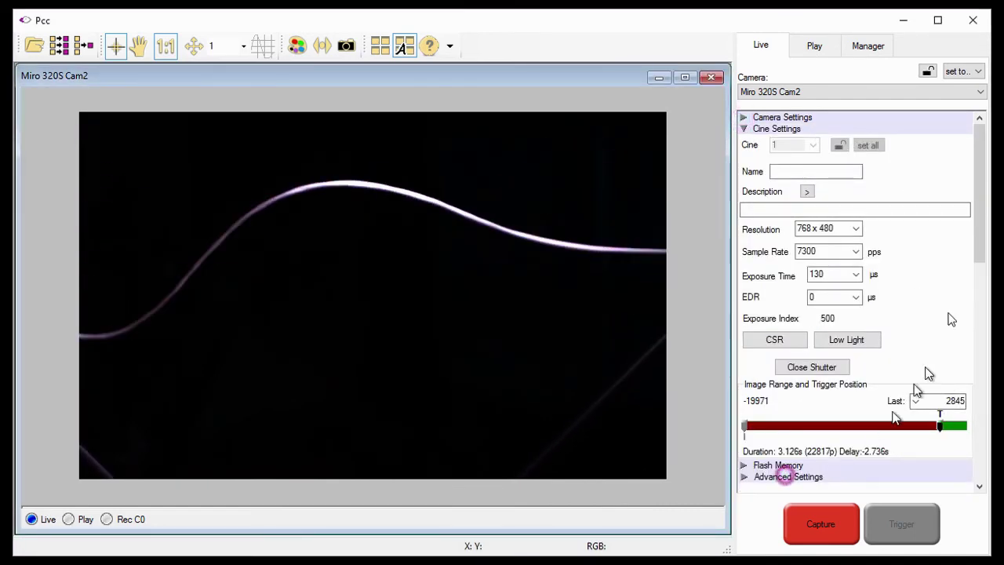
drag(981, 238, 980, 320)
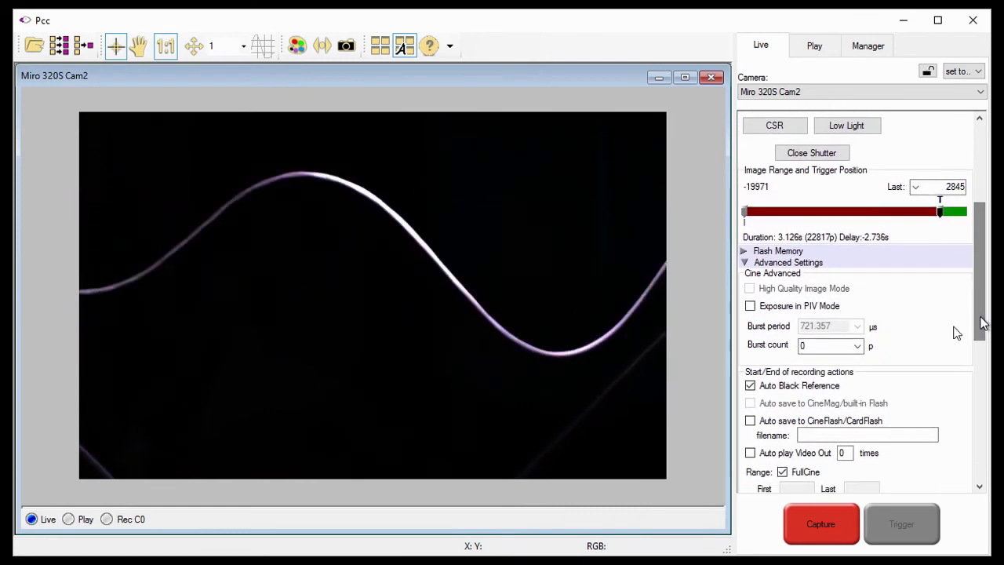
click(750, 385)
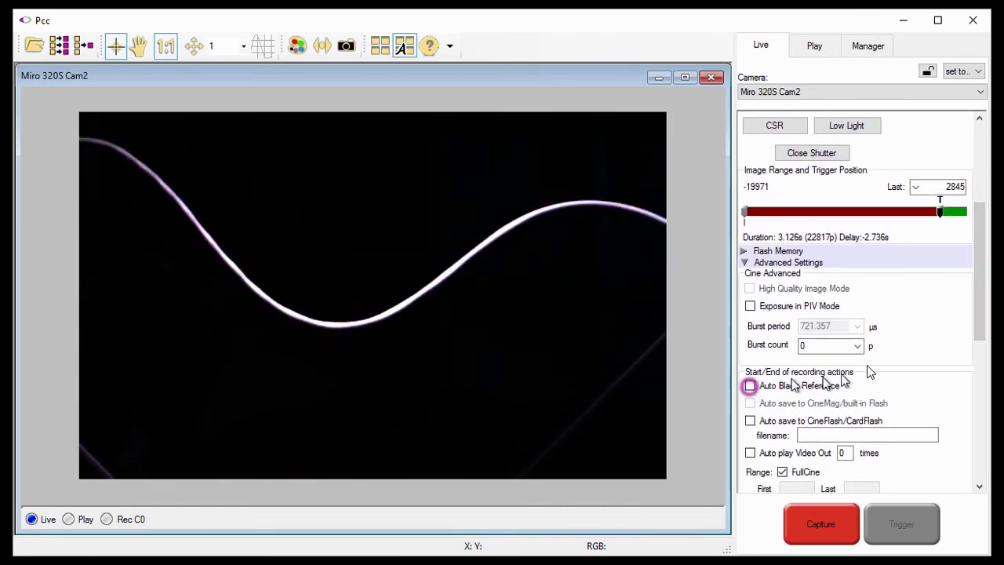
click(800, 263)
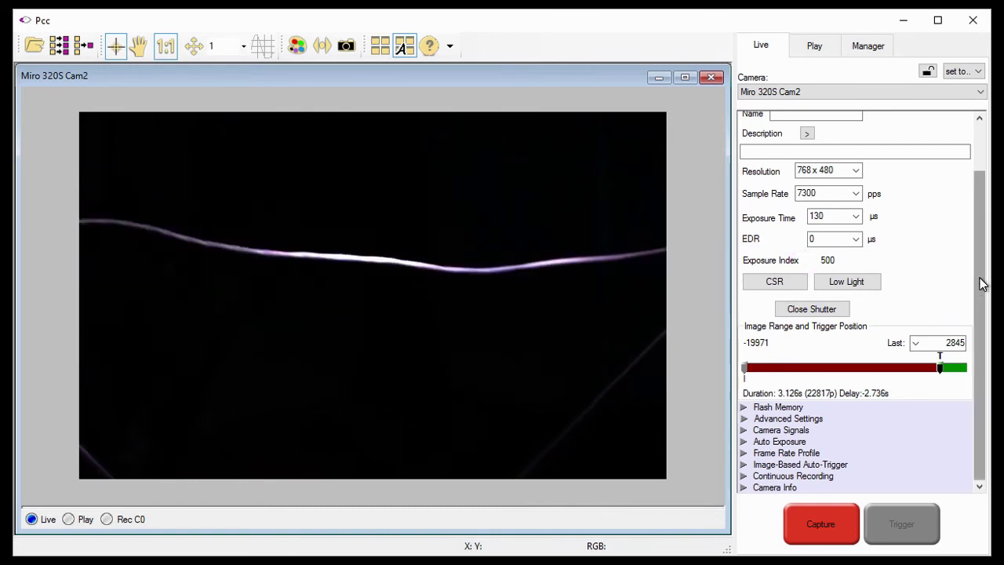
- Scroll the Live settings panel back up to the top
scroll(979, 275, up, 2)
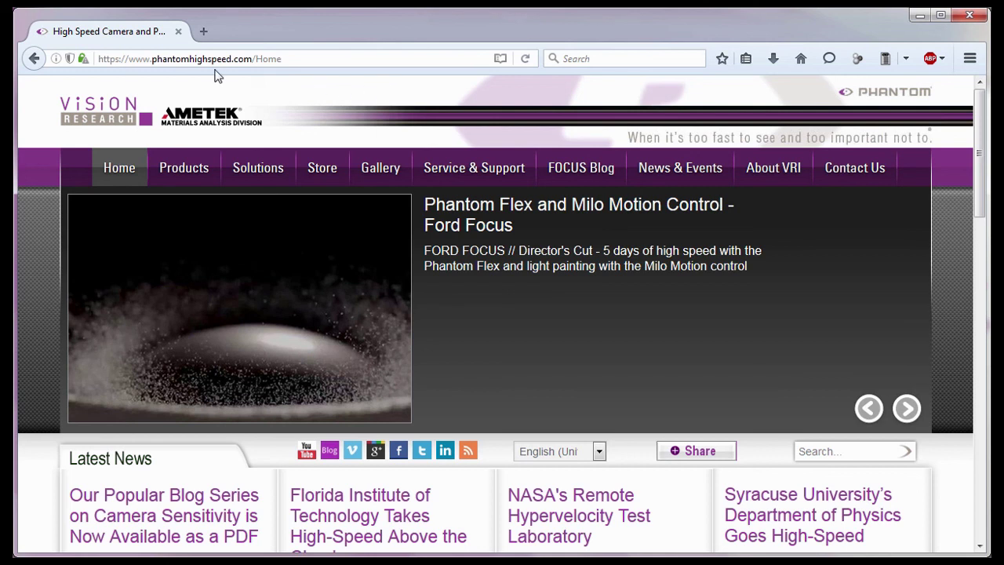
- On phantomhighspeed.com, visit the Training page, then the International Sales contacts page
click(146, 69)
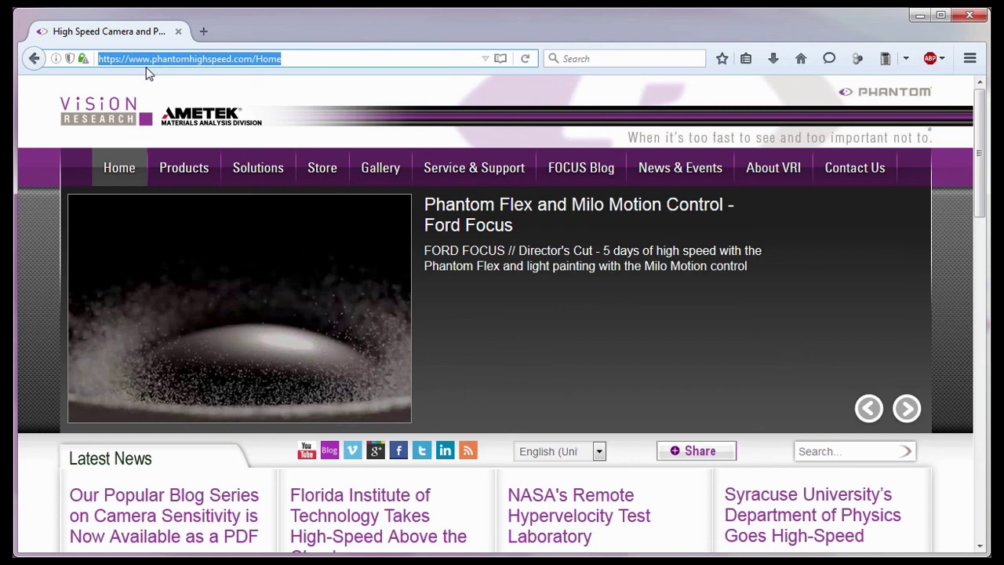
mouse_move(463, 174)
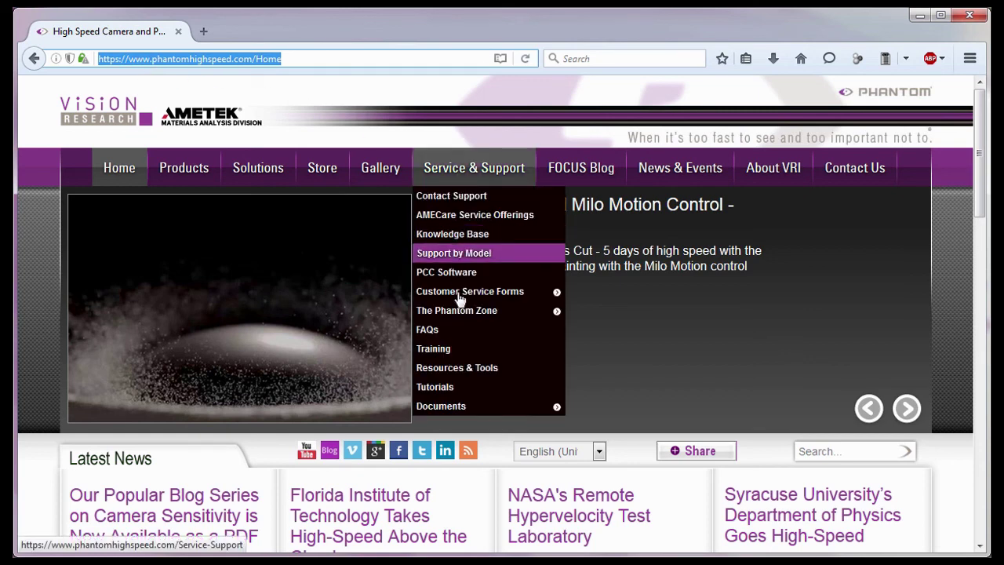
click(456, 351)
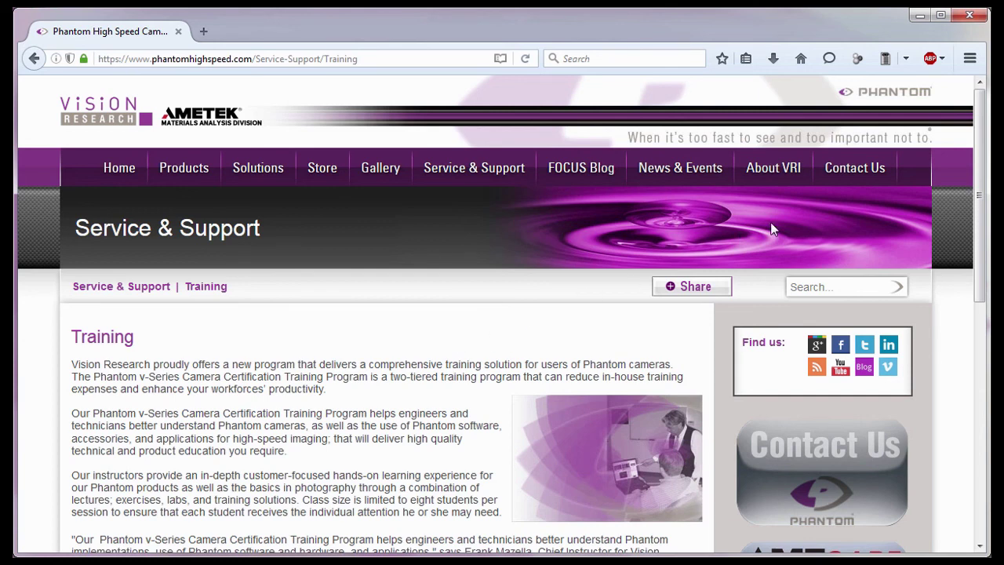
mouse_move(836, 182)
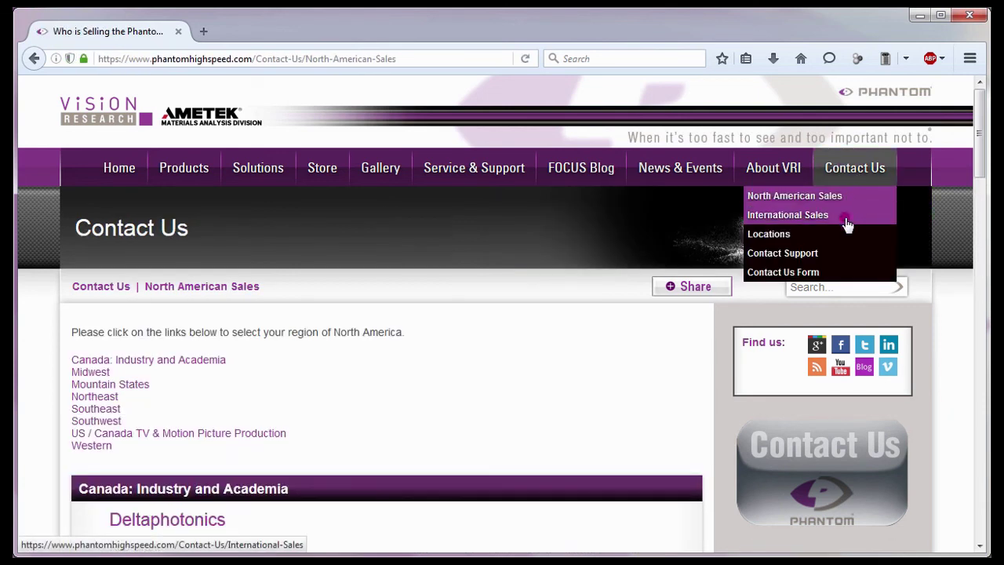
click(846, 220)
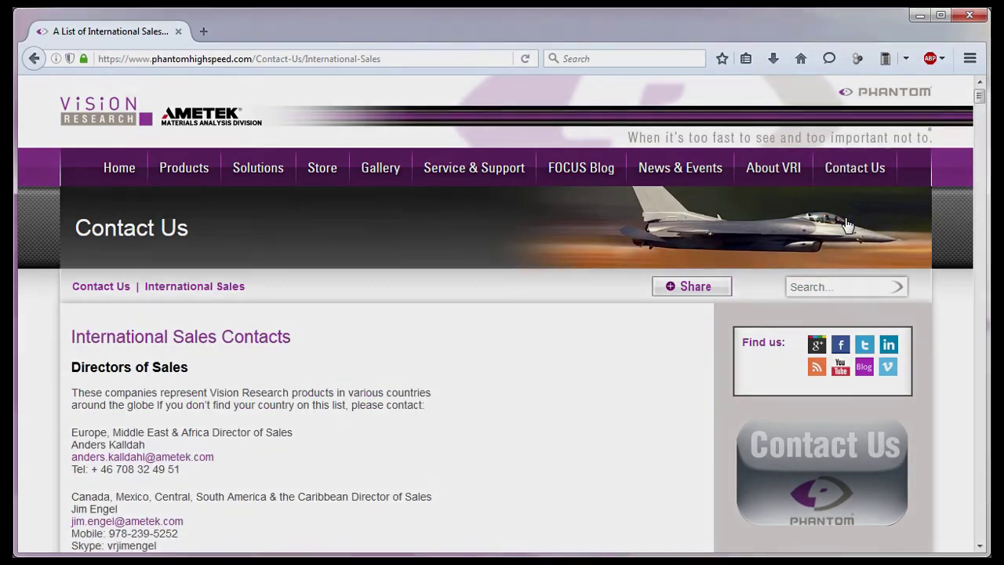